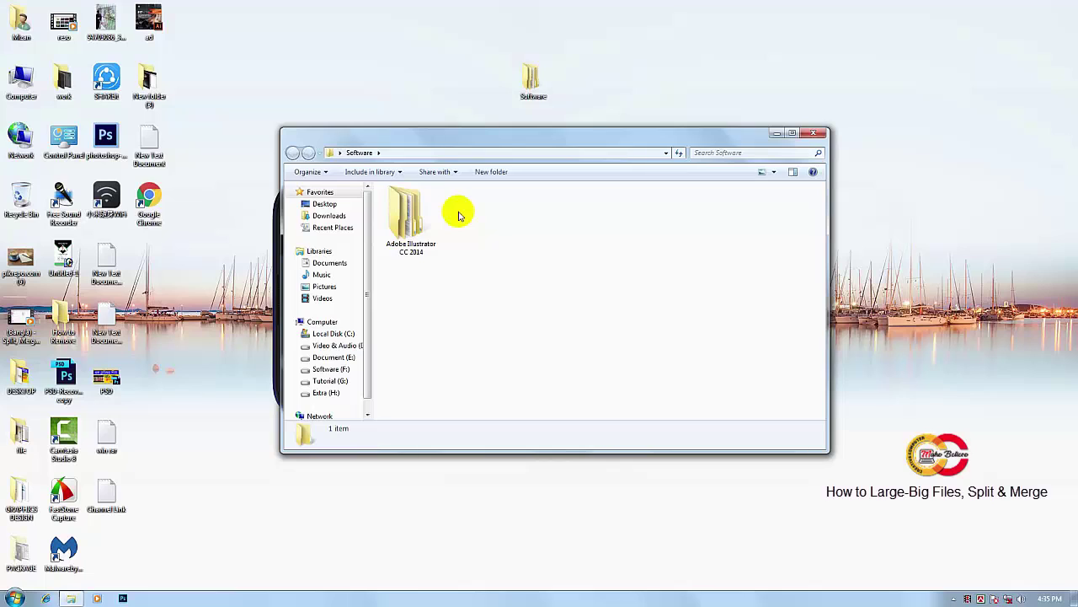
left_click(407, 217)
left_click(484, 219)
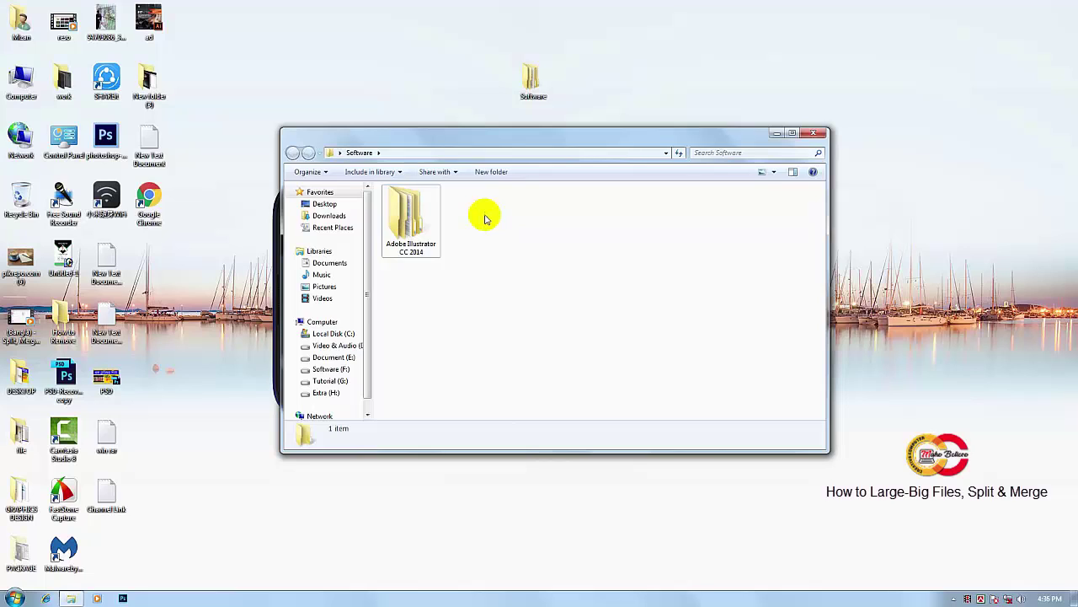
left_click(408, 210)
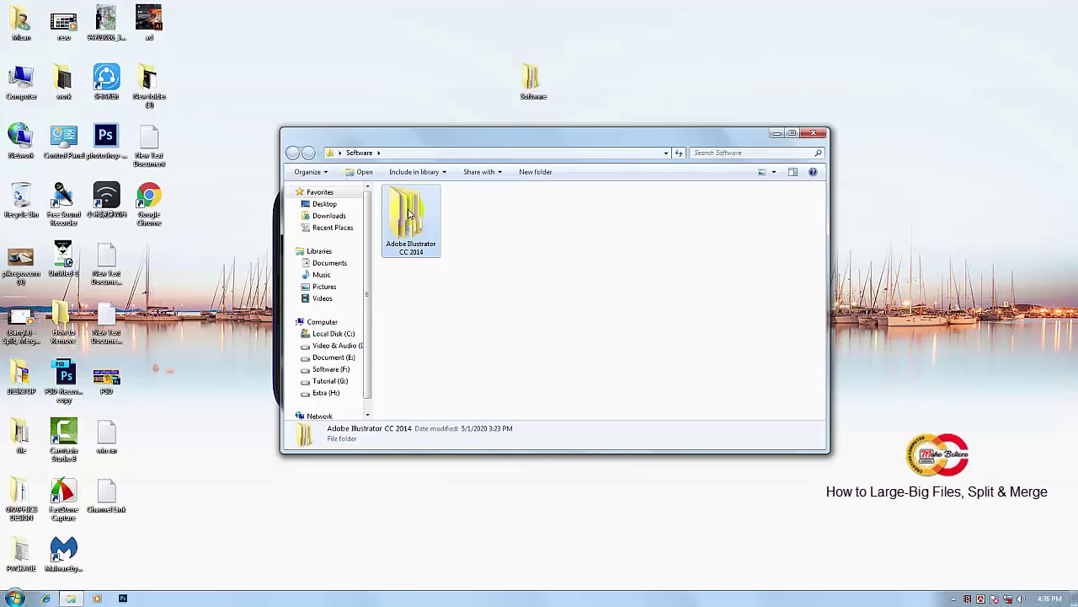
right_click(409, 213)
mouse_move(435, 385)
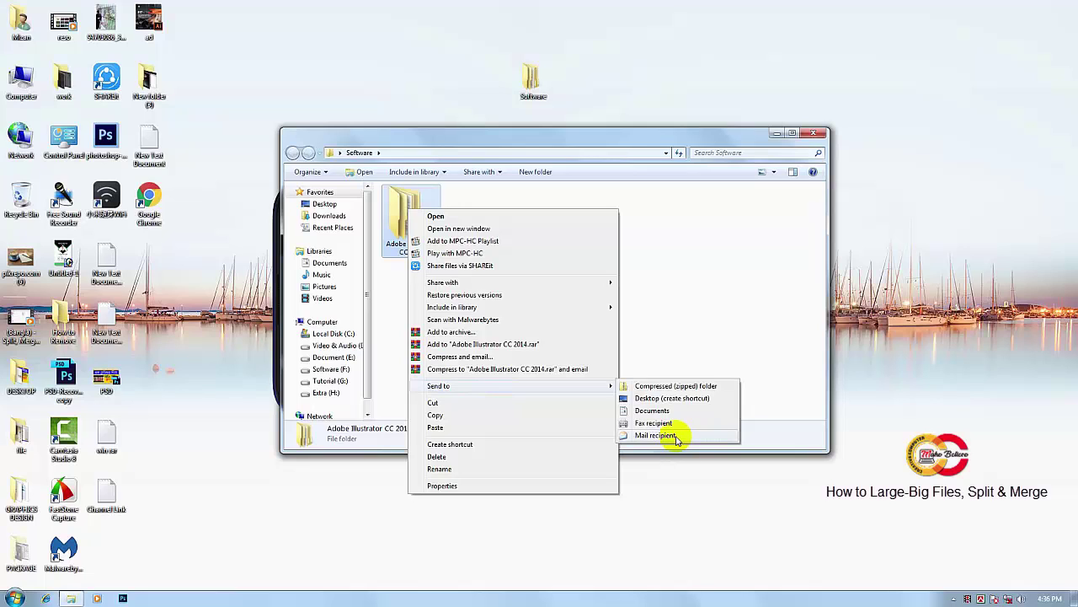
left_click(658, 367)
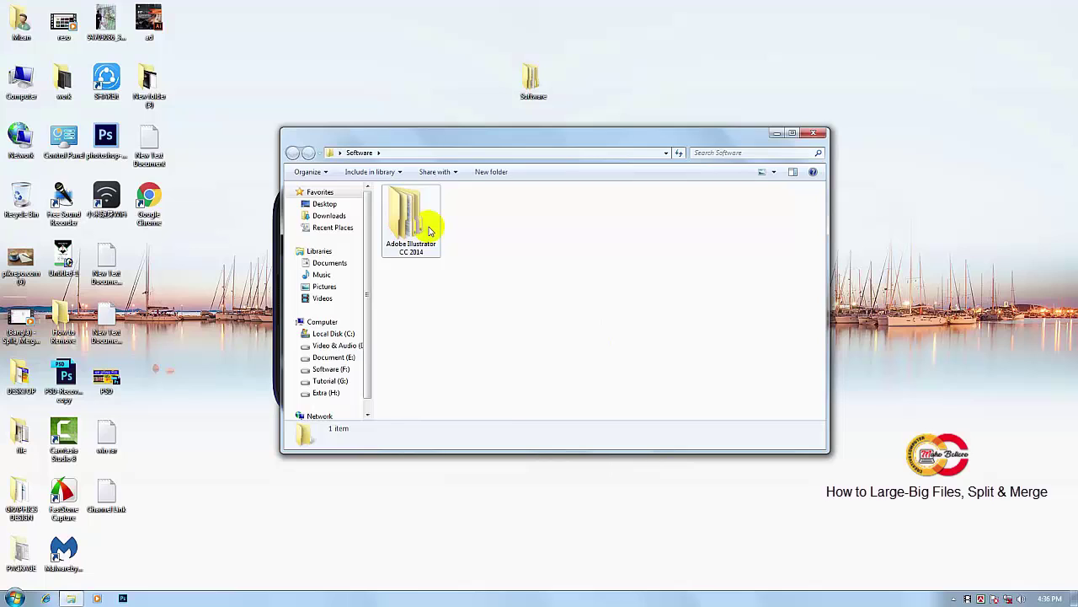
left_click(427, 226)
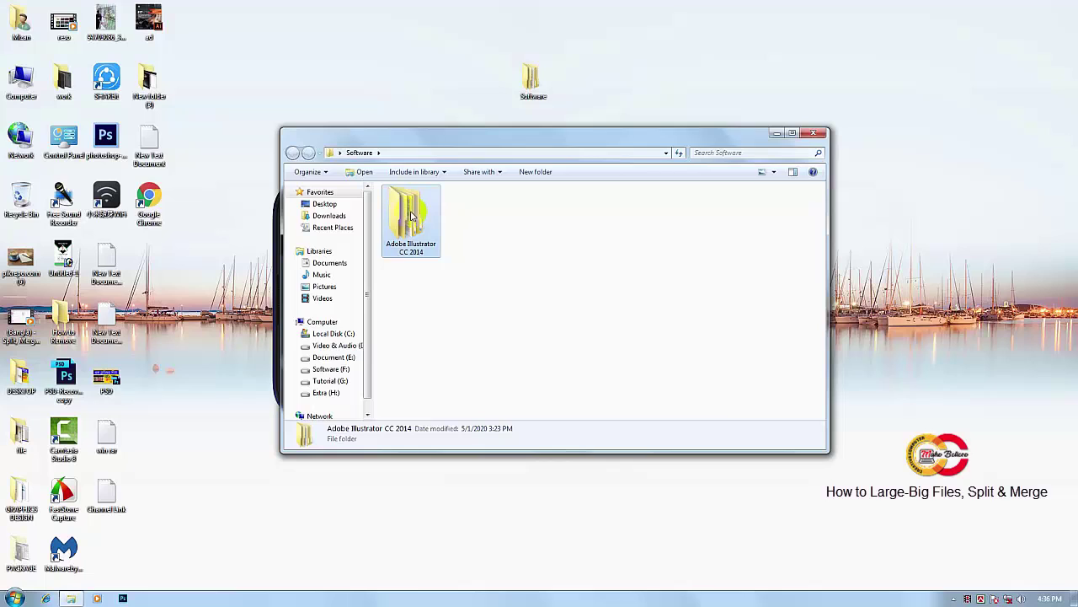
left_click(485, 210)
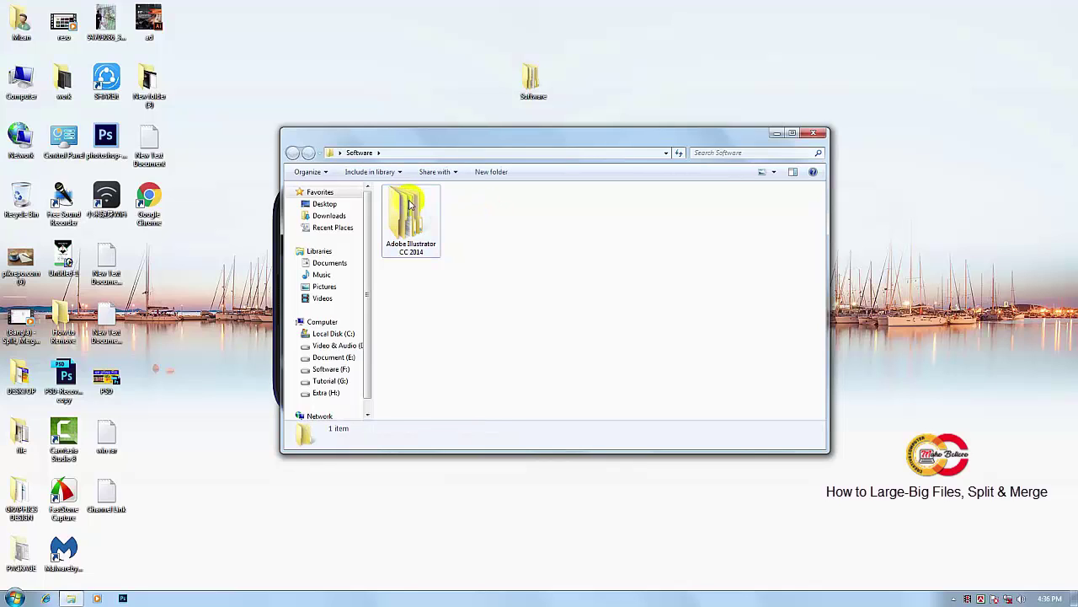
Step: Check the size of the Adobe Illustrator CC 2014 folder in its properties
left_click(410, 205)
right_click(410, 203)
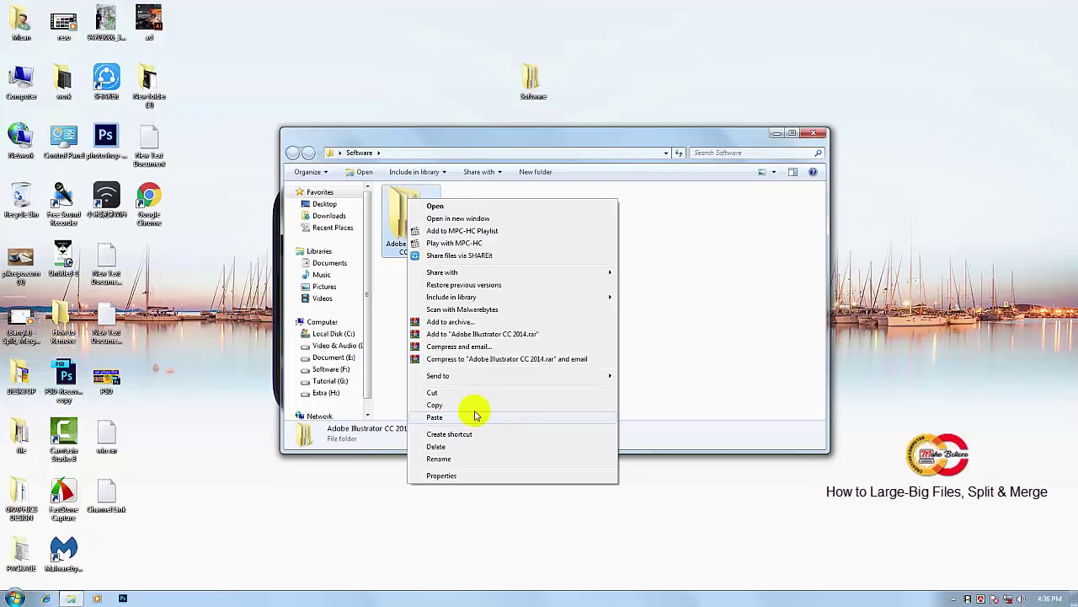
left_click(459, 479)
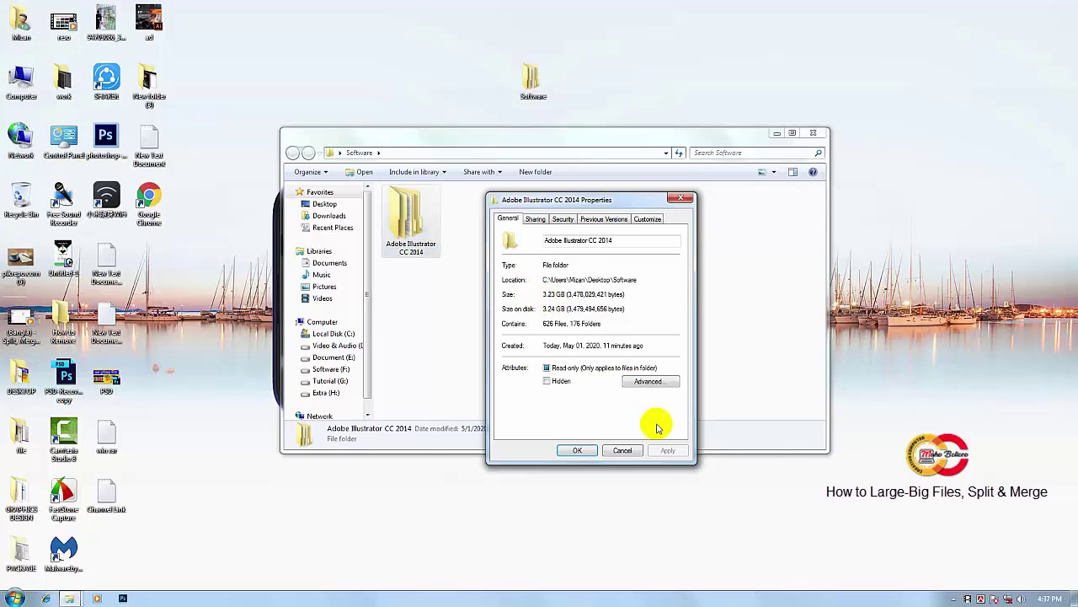
left_click(623, 451)
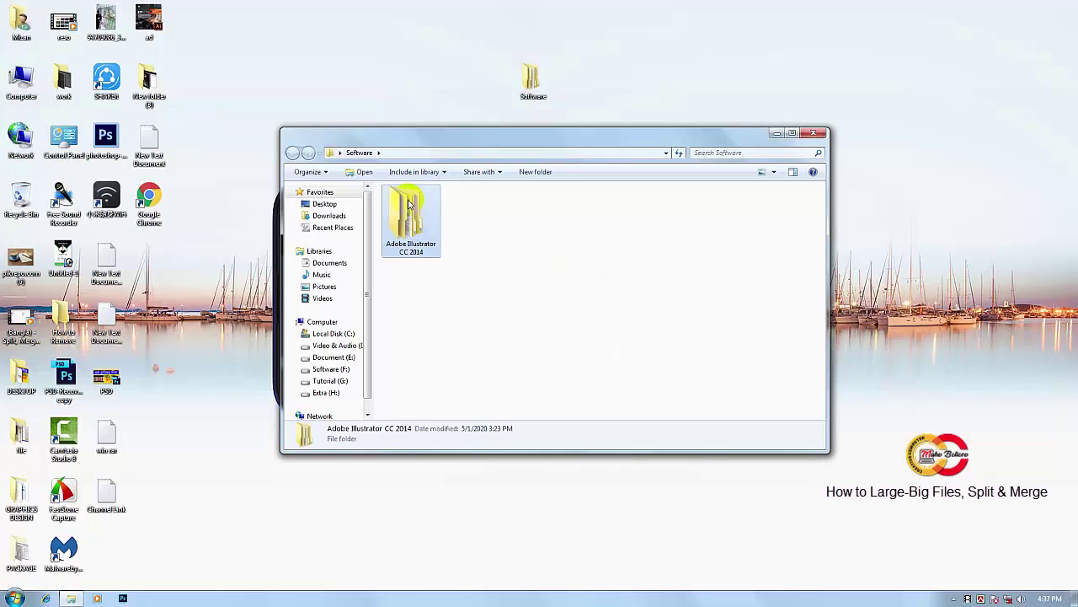
left_click(457, 224)
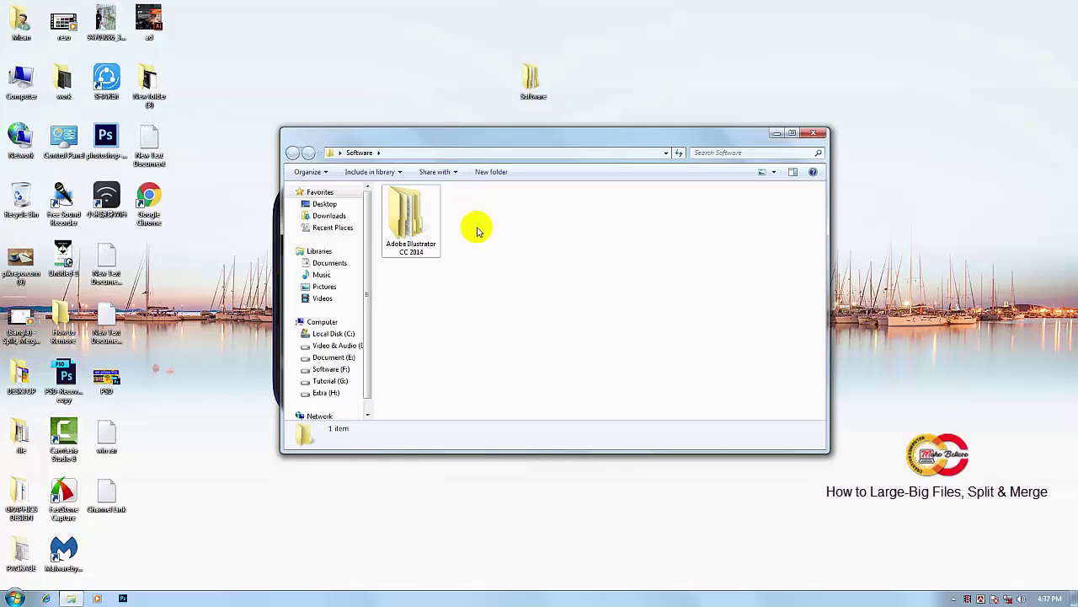
left_click(407, 213)
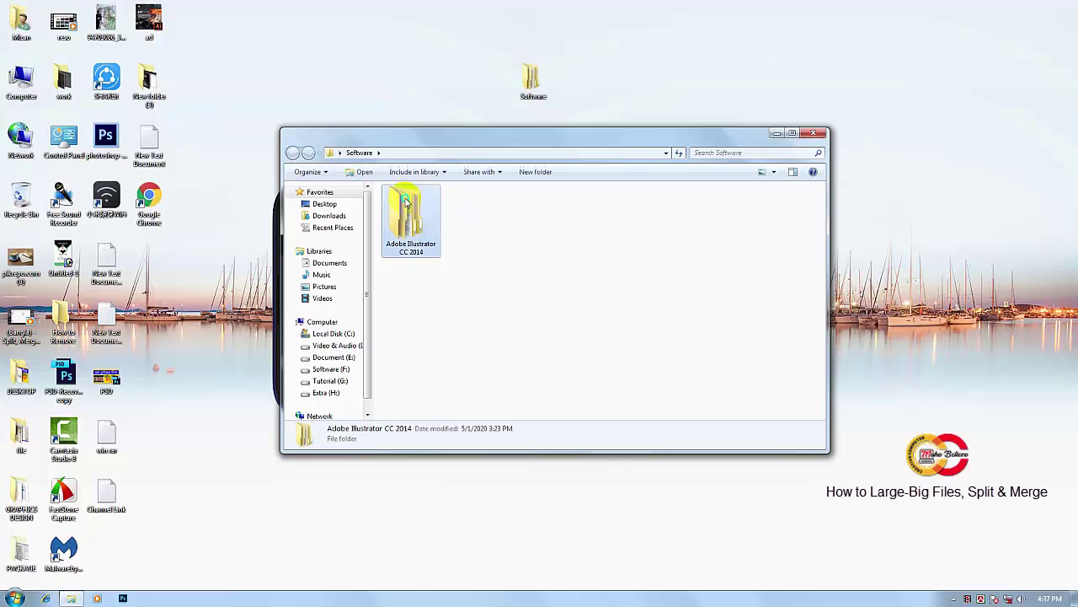
right_click(407, 202)
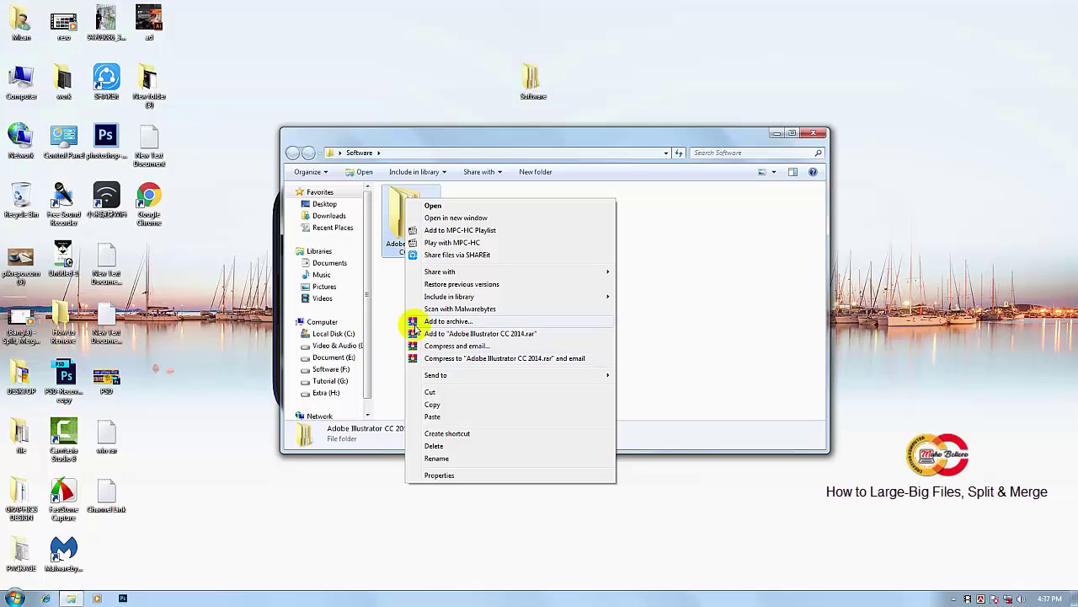
left_click(647, 297)
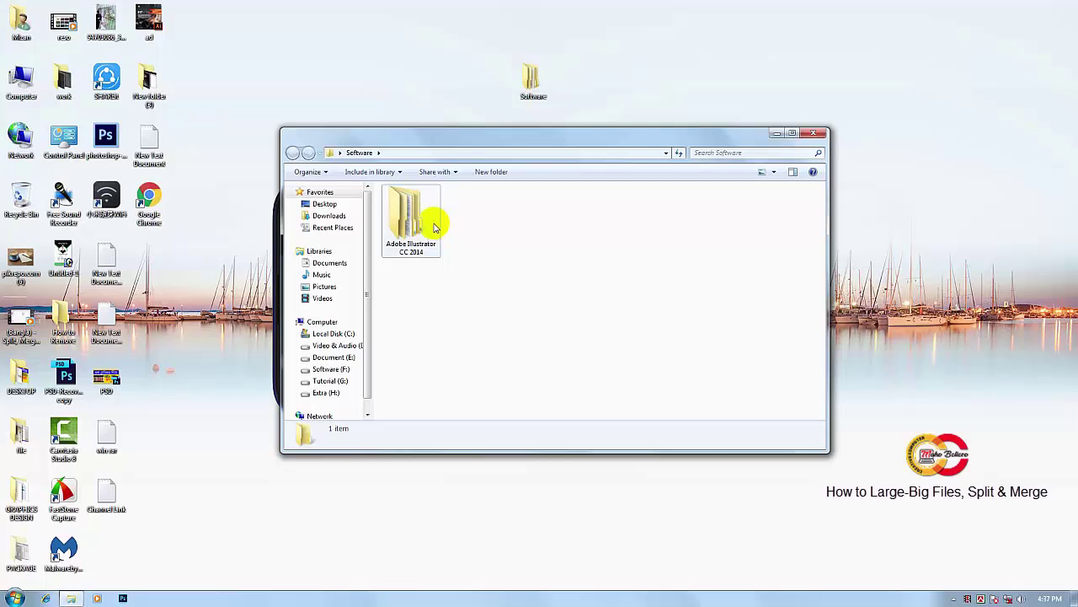
left_click(529, 225)
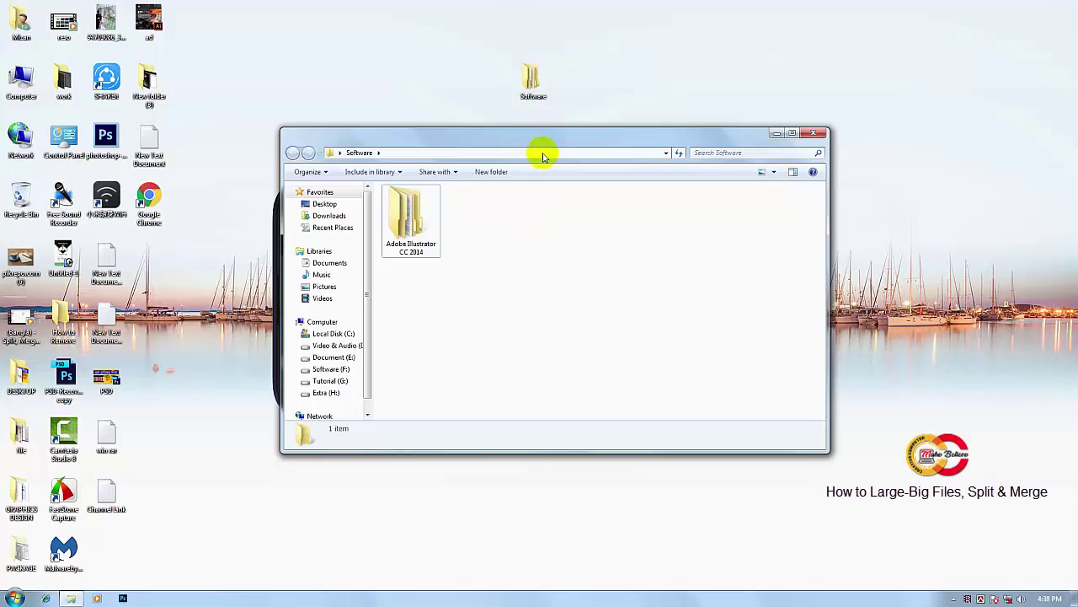
left_click_drag(549, 140, 532, 133)
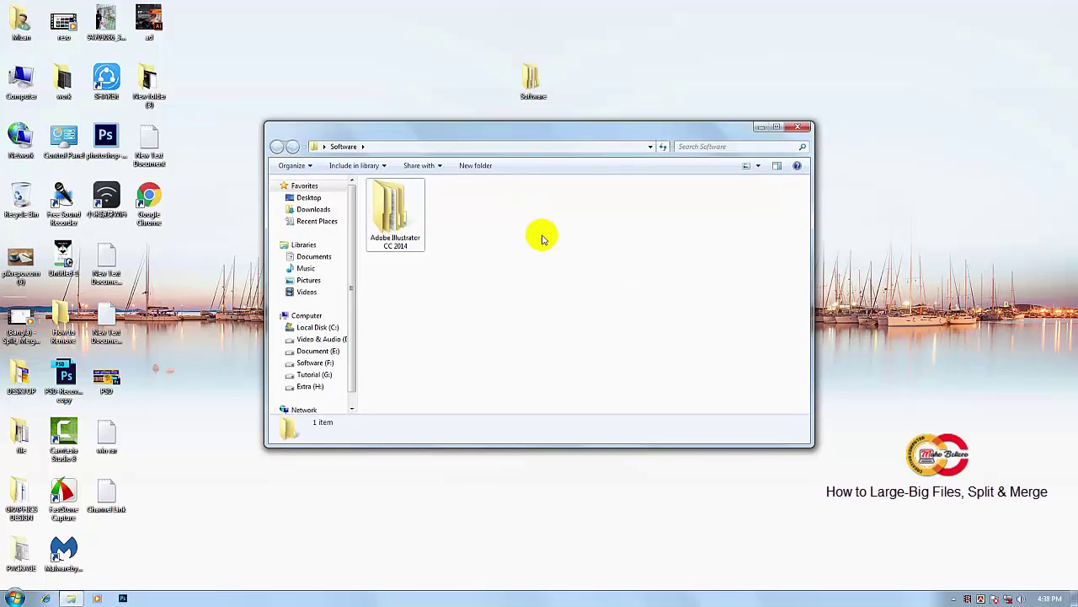
left_click(390, 209)
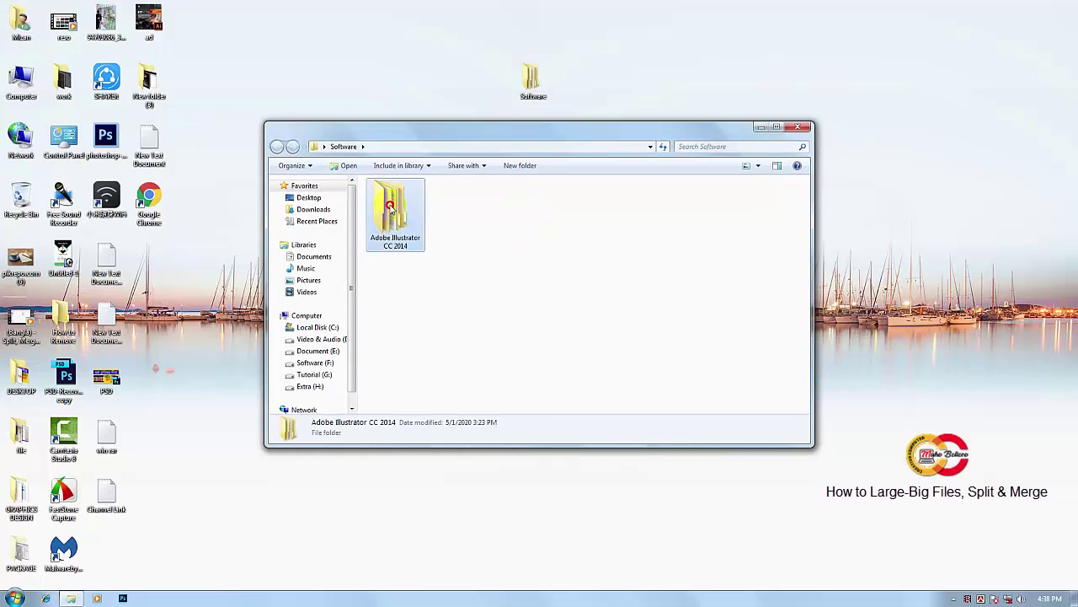
left_click(441, 203)
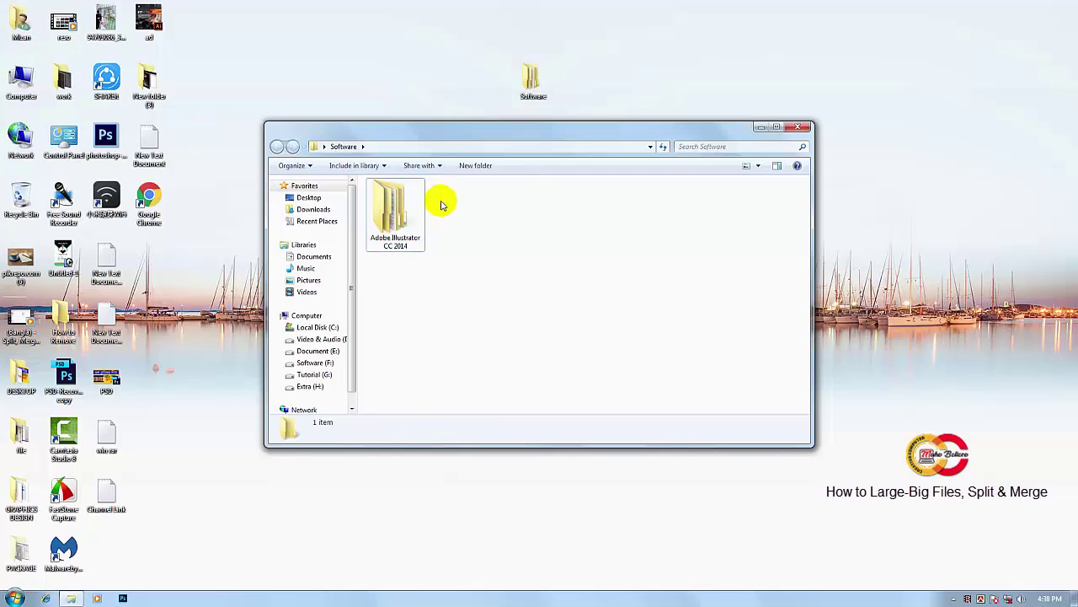
Step: Examine the size and file count in the Adobe Illustrator CC 2014 folder's properties, leaving them unmodified
right_click(389, 196)
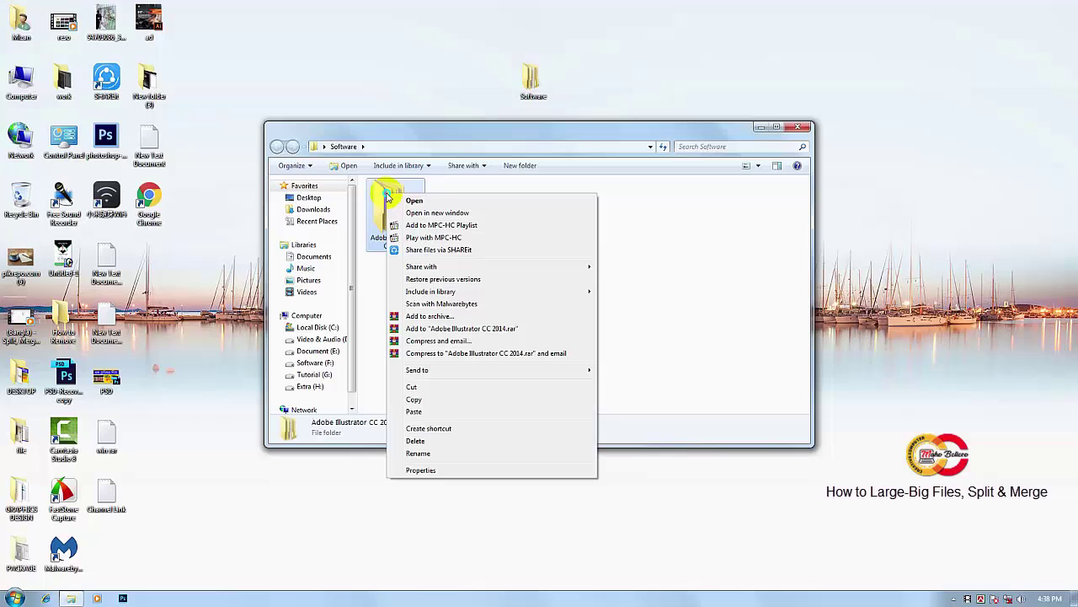
left_click(442, 470)
left_click_drag(496, 210, 636, 202)
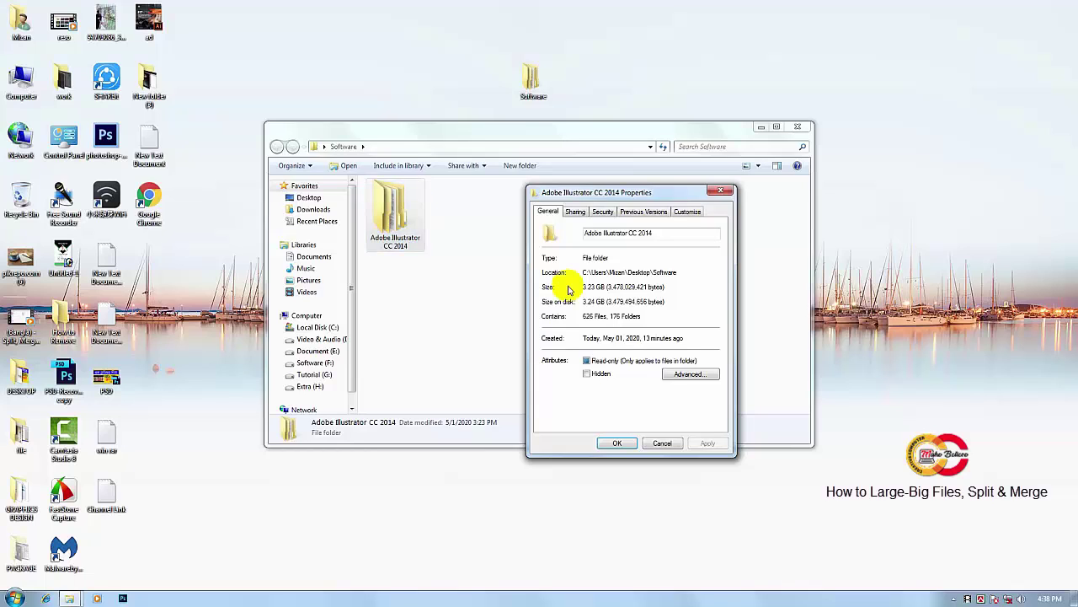
left_click_drag(618, 197, 593, 207)
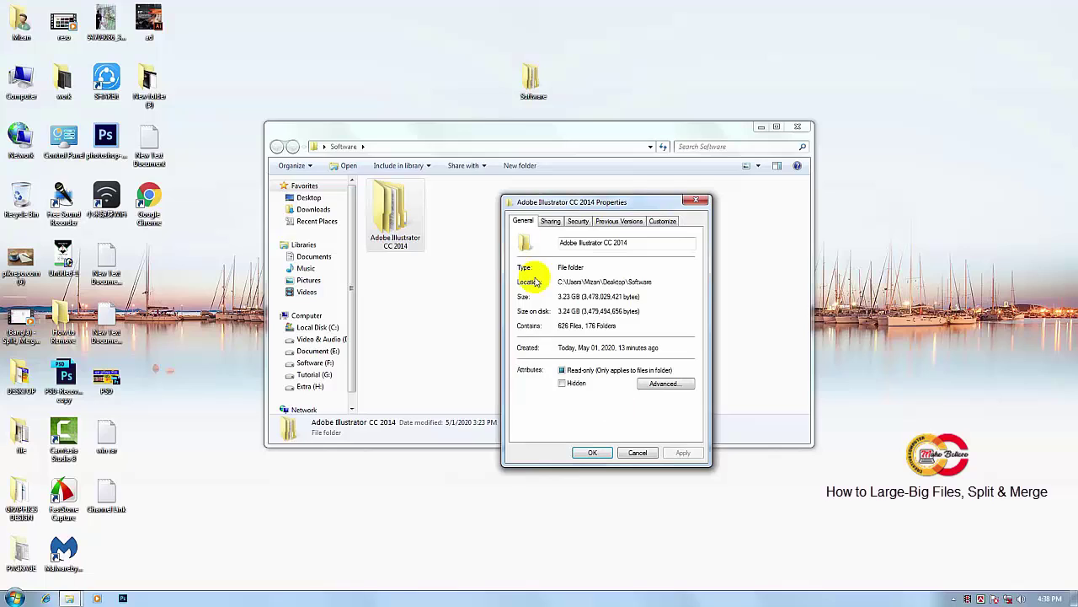
left_click(637, 453)
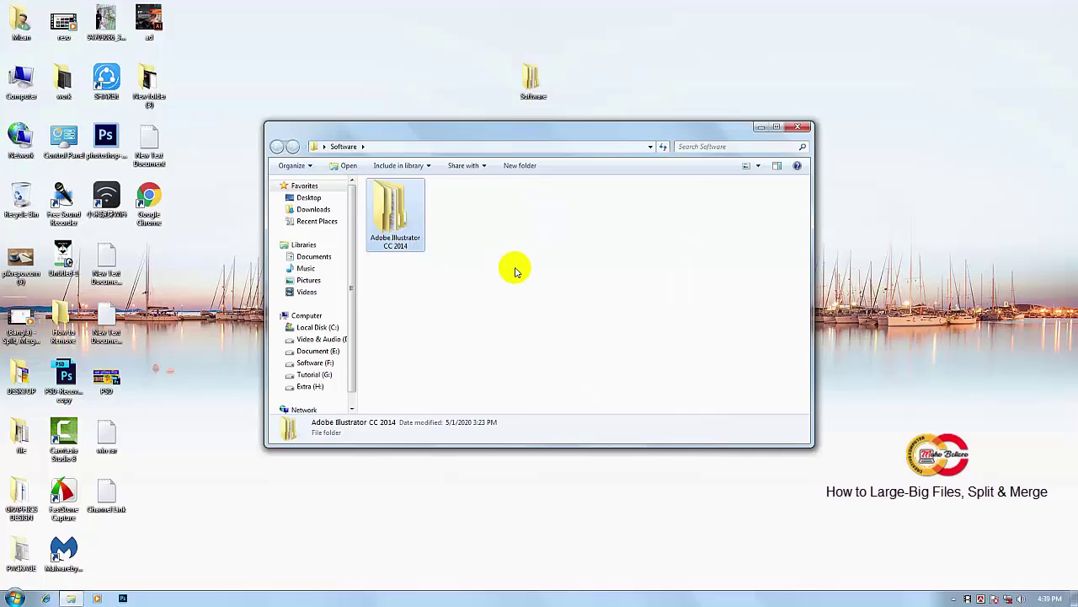
left_click(448, 242)
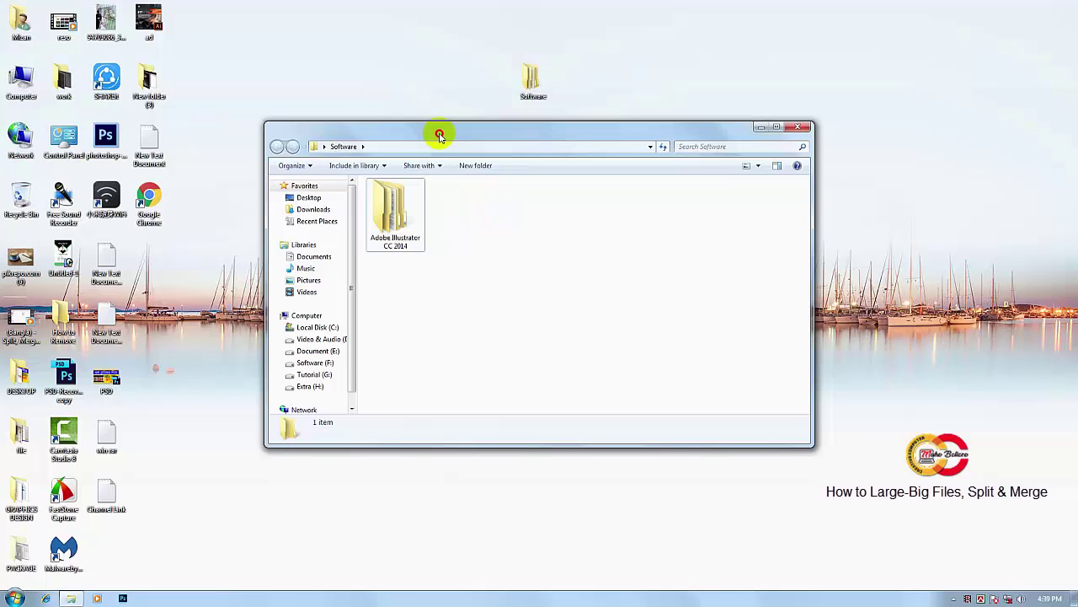
Step: Start adding the Adobe Illustrator CC 2014 folder to an archive and choose RAR as the archive format
left_click_drag(440, 134, 436, 141)
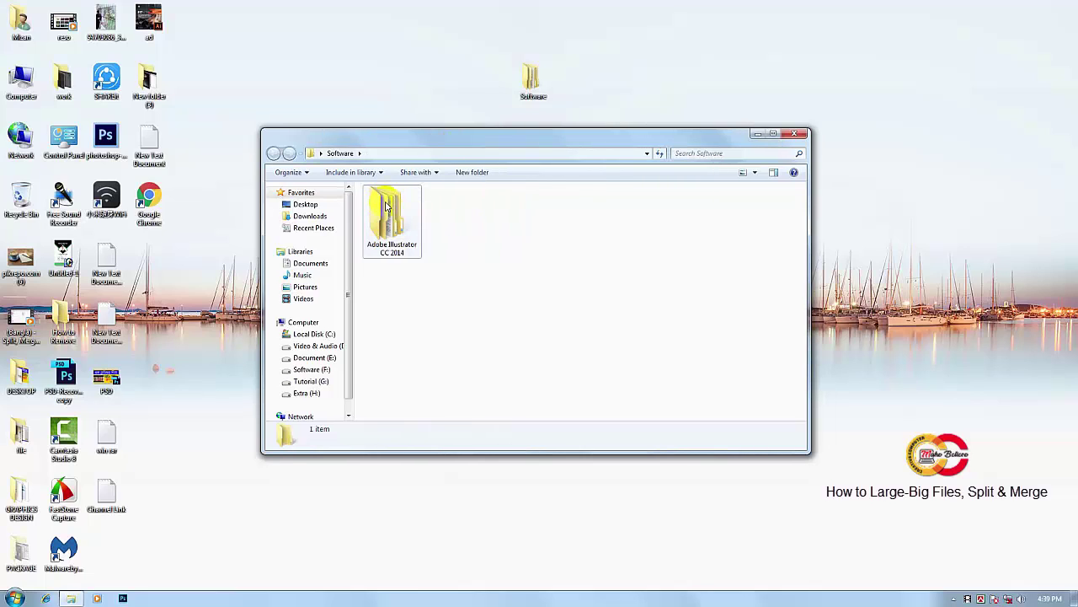
right_click(386, 206)
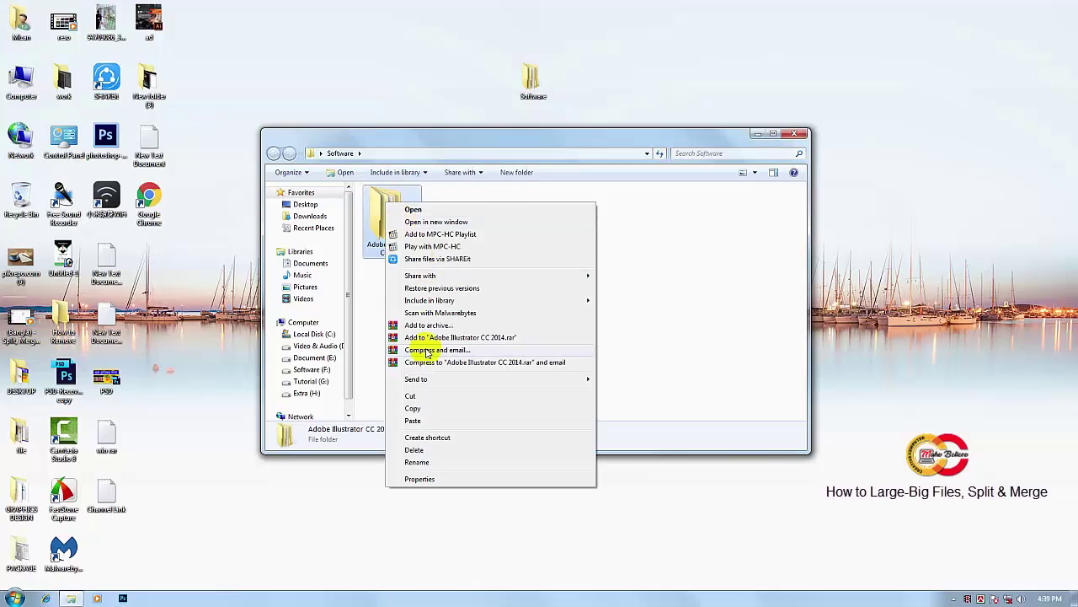
left_click(436, 325)
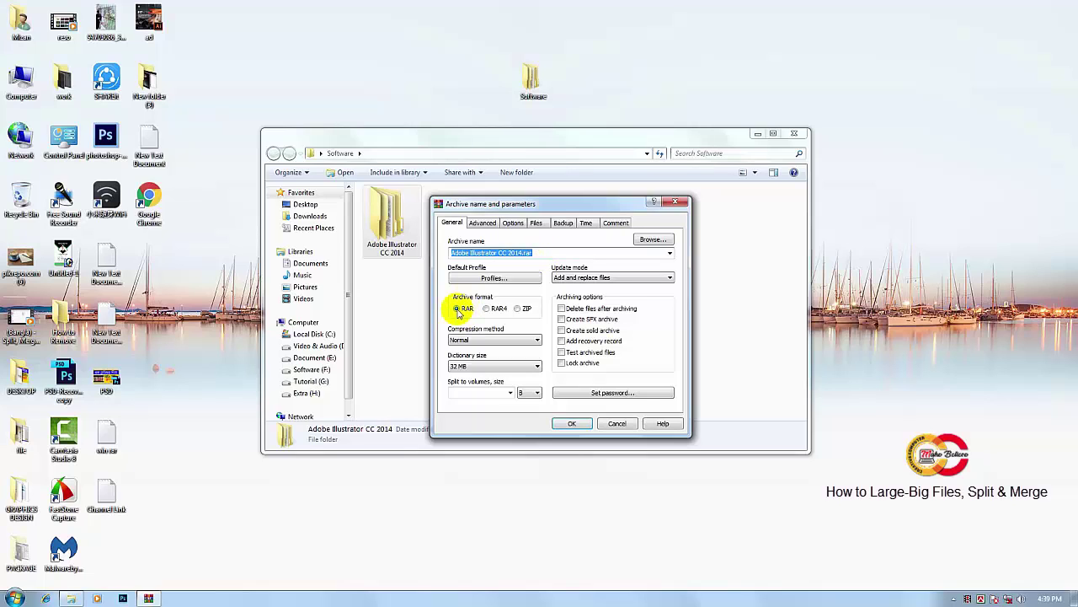
left_click(457, 309)
left_click(517, 309)
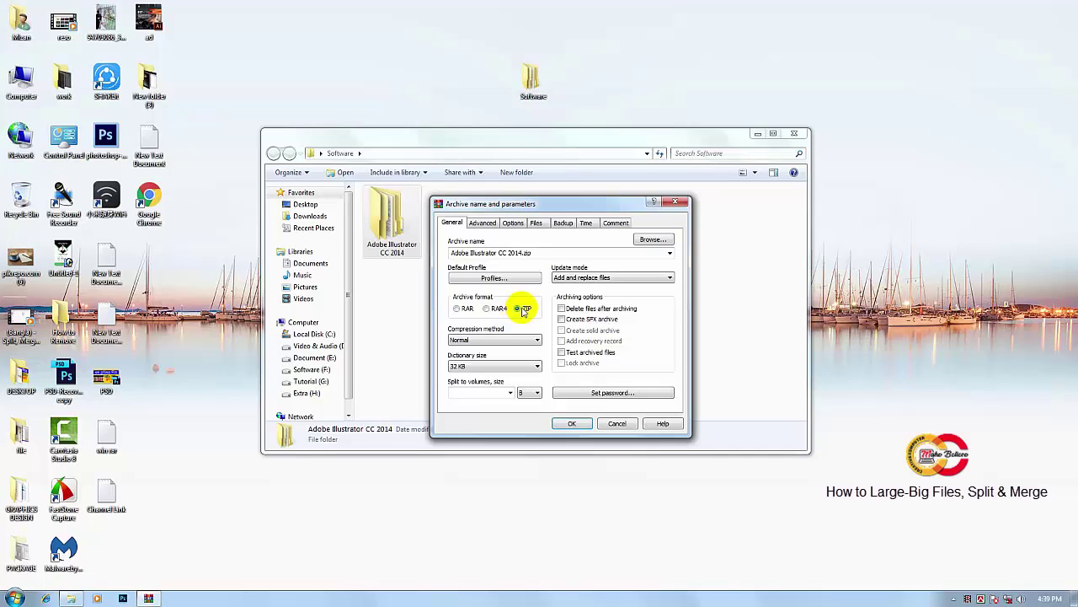
left_click(456, 309)
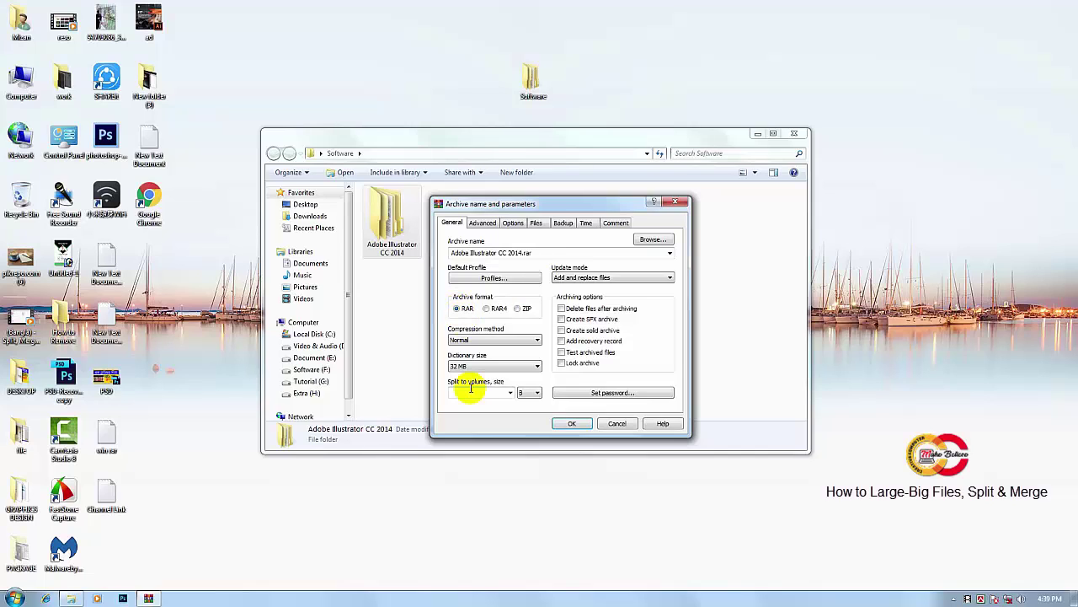
Step: Set the unit for the archive's split volume size to GB
left_click(536, 394)
left_click(529, 425)
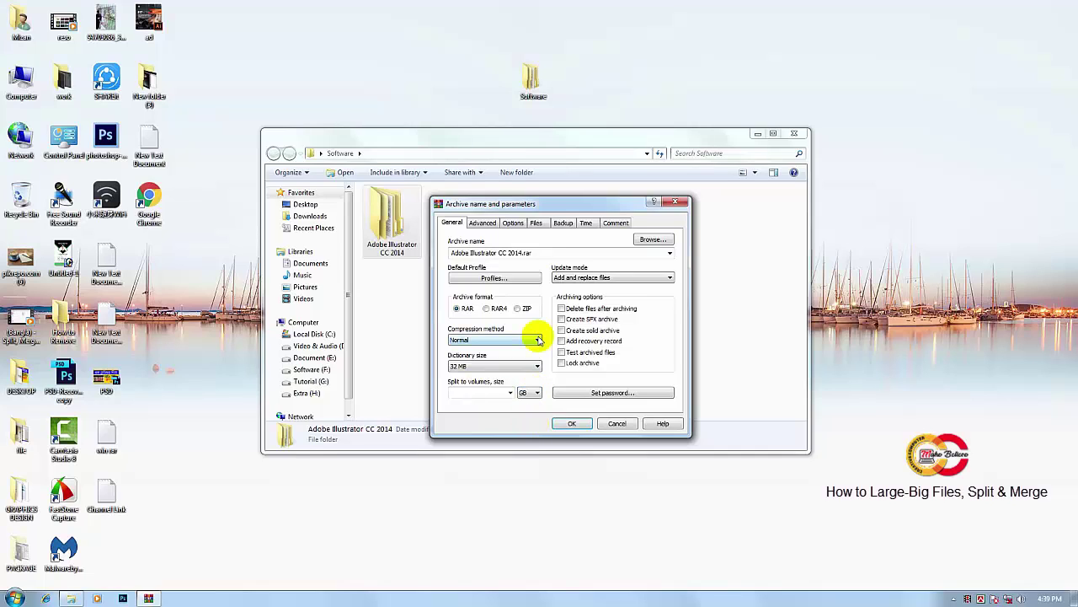
left_click_drag(533, 207, 551, 208)
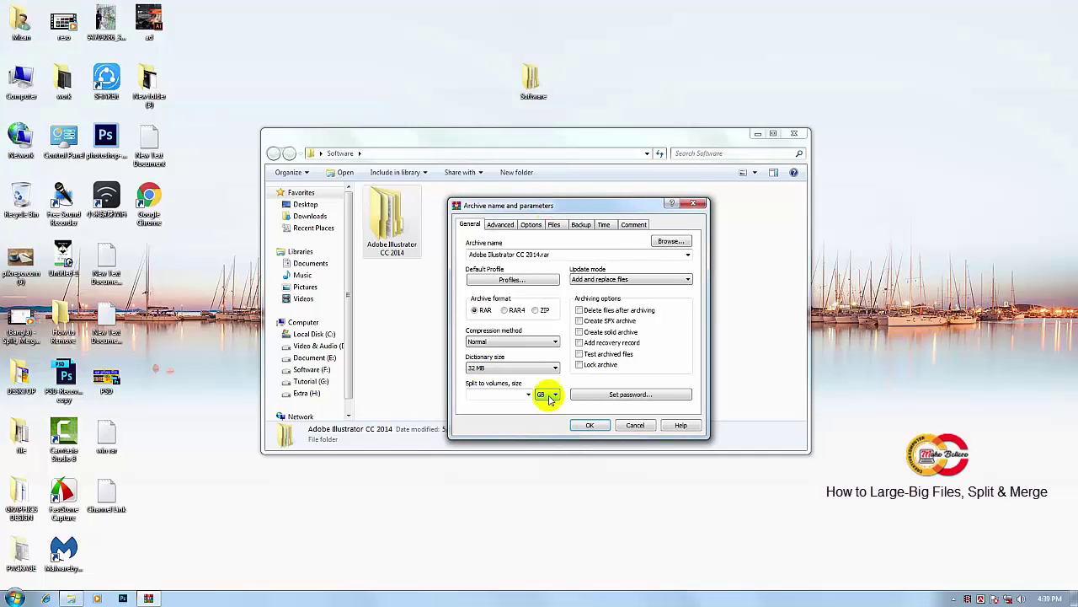
Step: Check the size of the Software folder on the desktop in its properties
right_click(530, 74)
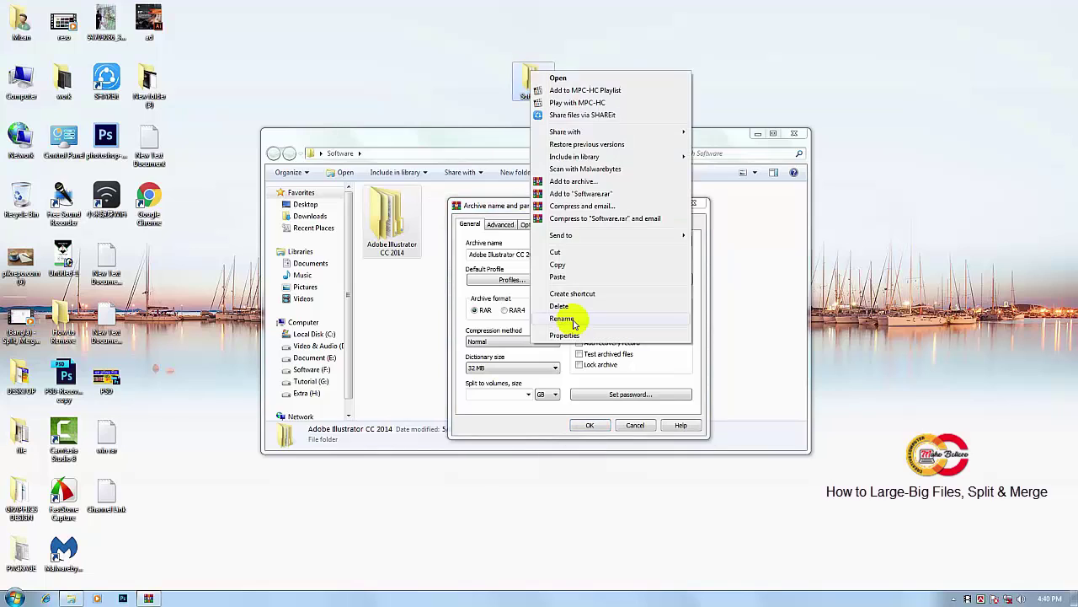
left_click(565, 334)
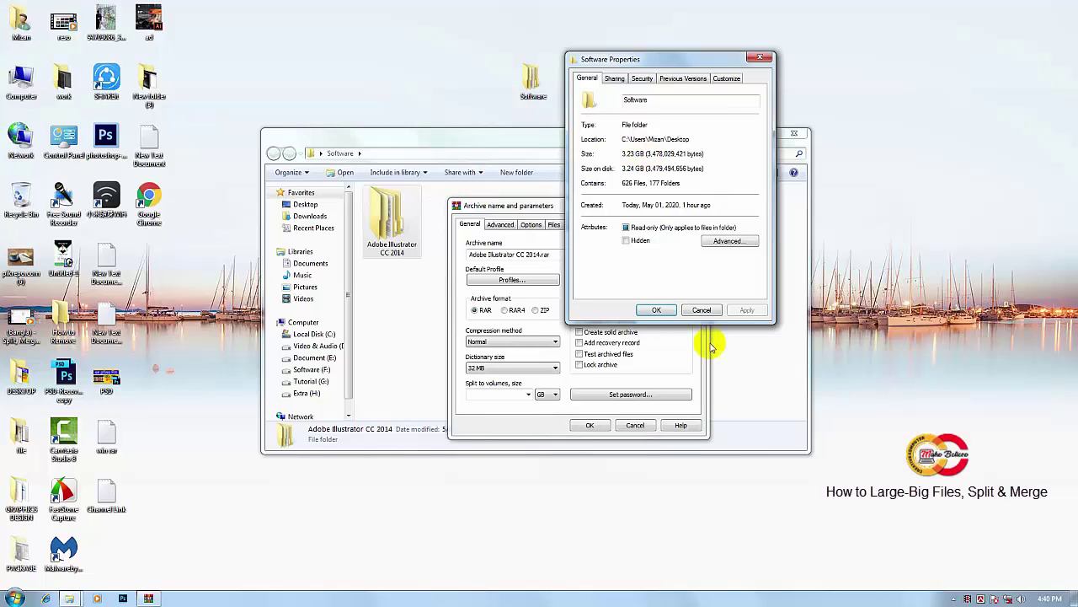
left_click(702, 310)
Step: Set the archive to split into volumes of 100 MB
left_click(587, 207)
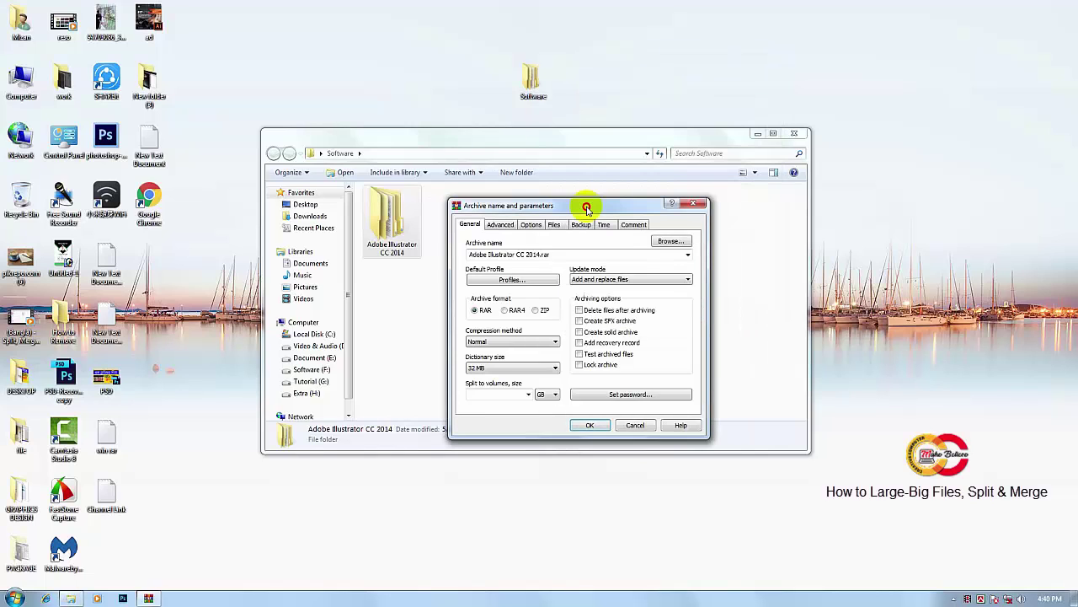
left_click_drag(587, 206, 596, 207)
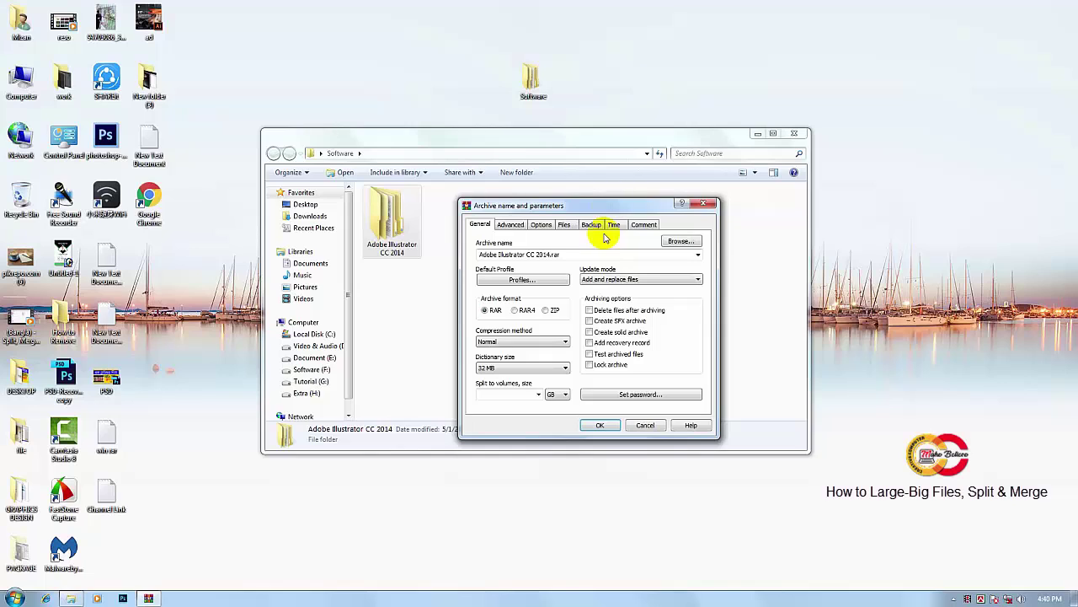
left_click(564, 396)
left_click_drag(564, 396, 562, 416)
left_click(514, 396)
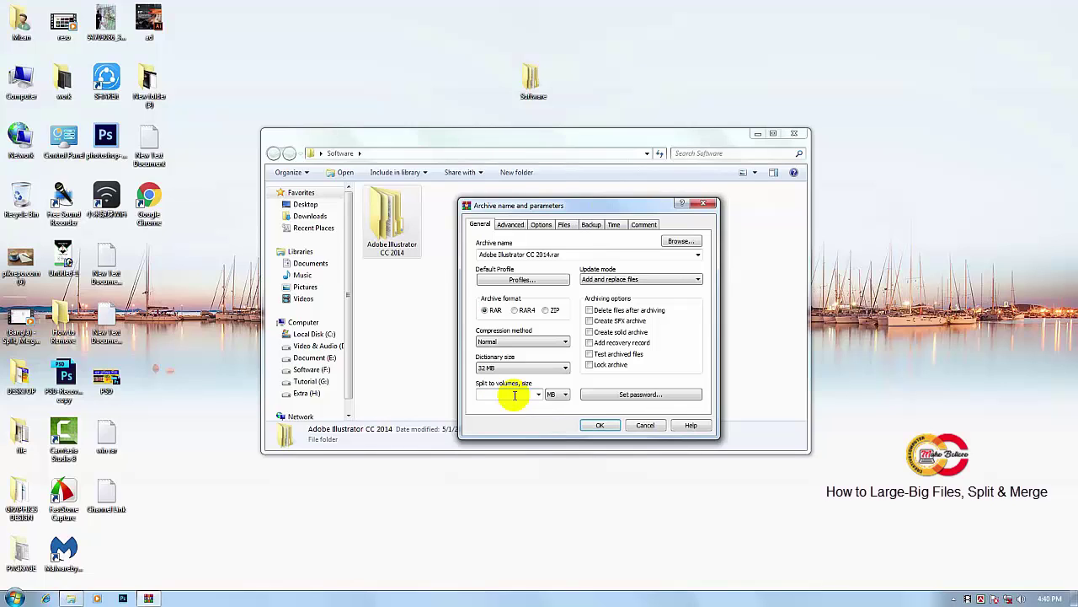
type("100")
Step: Set the archive to split into volumes of 1 GB
left_click(547, 395)
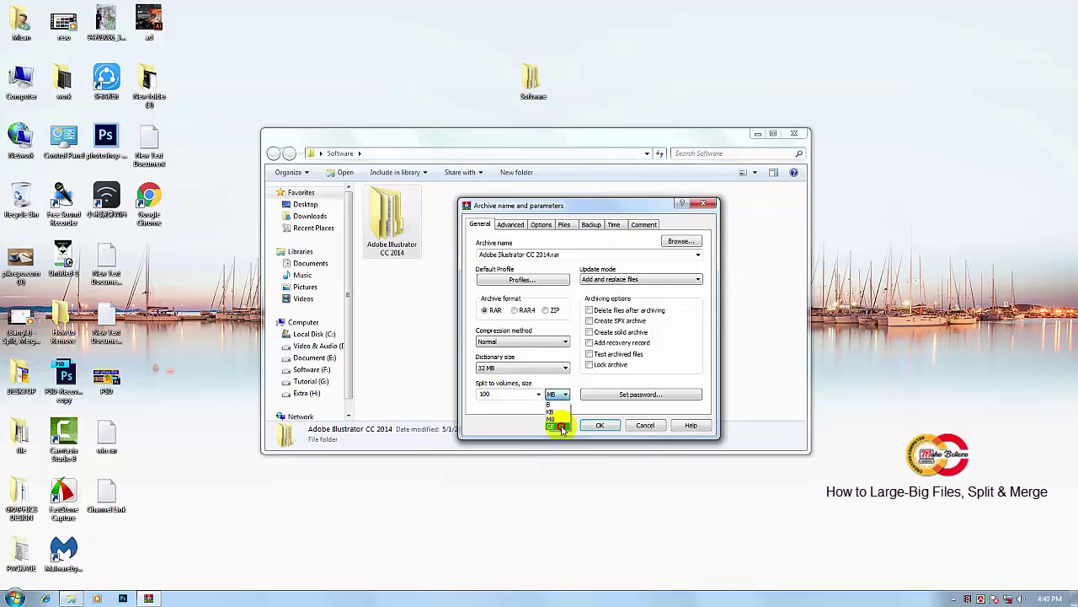
left_click(560, 427)
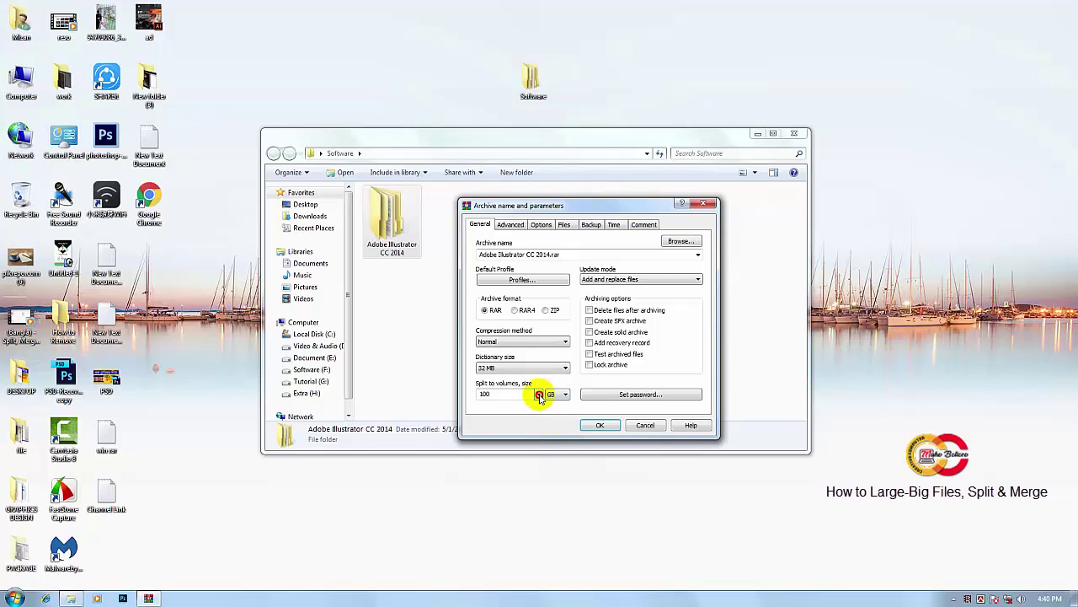
left_click_drag(539, 398, 444, 396)
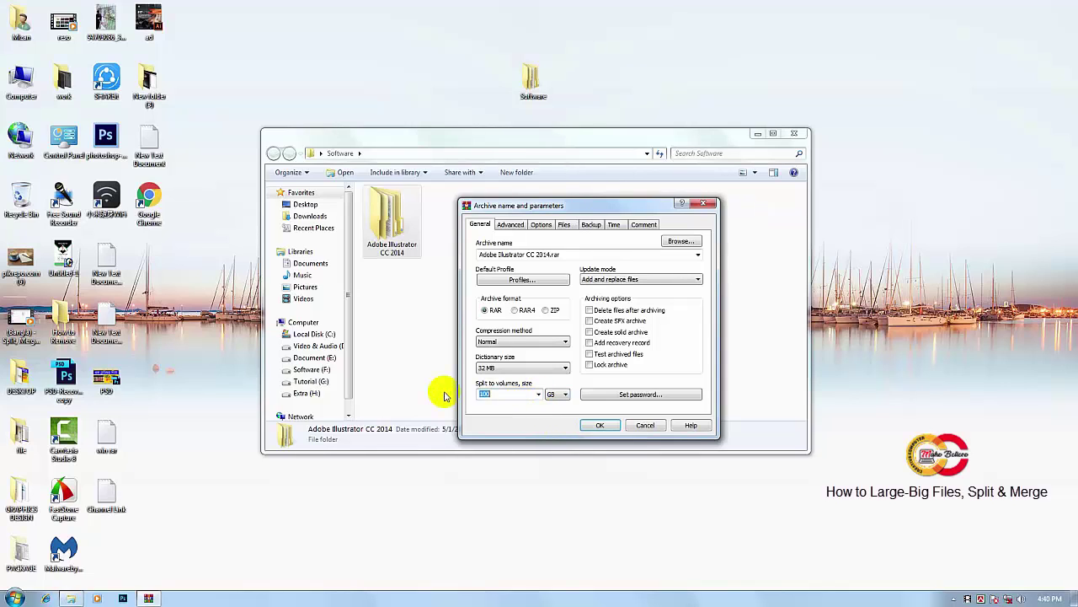
type("1")
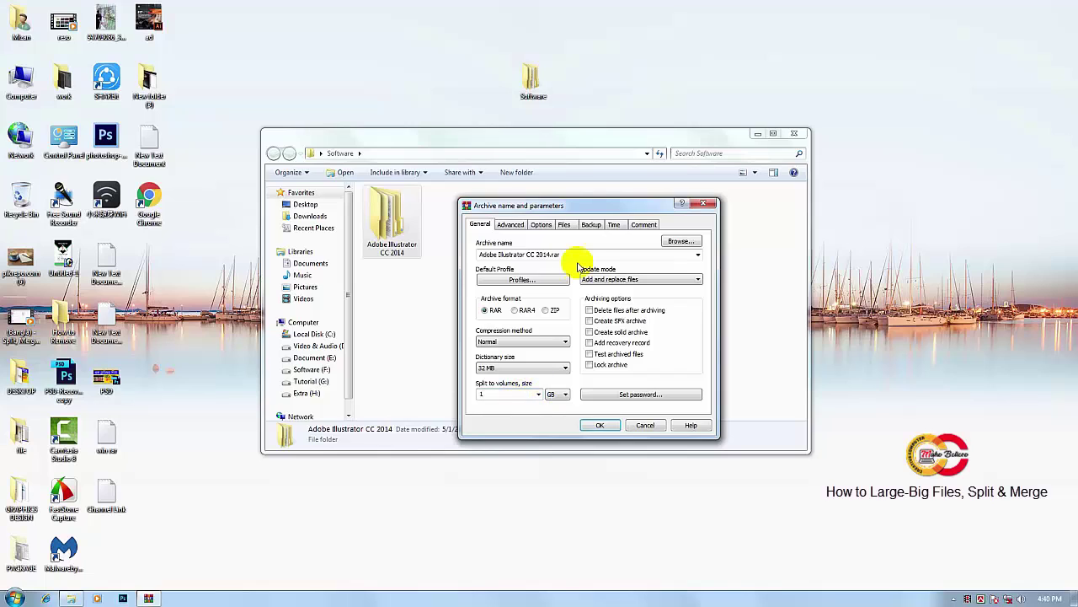
left_click_drag(578, 207, 612, 207)
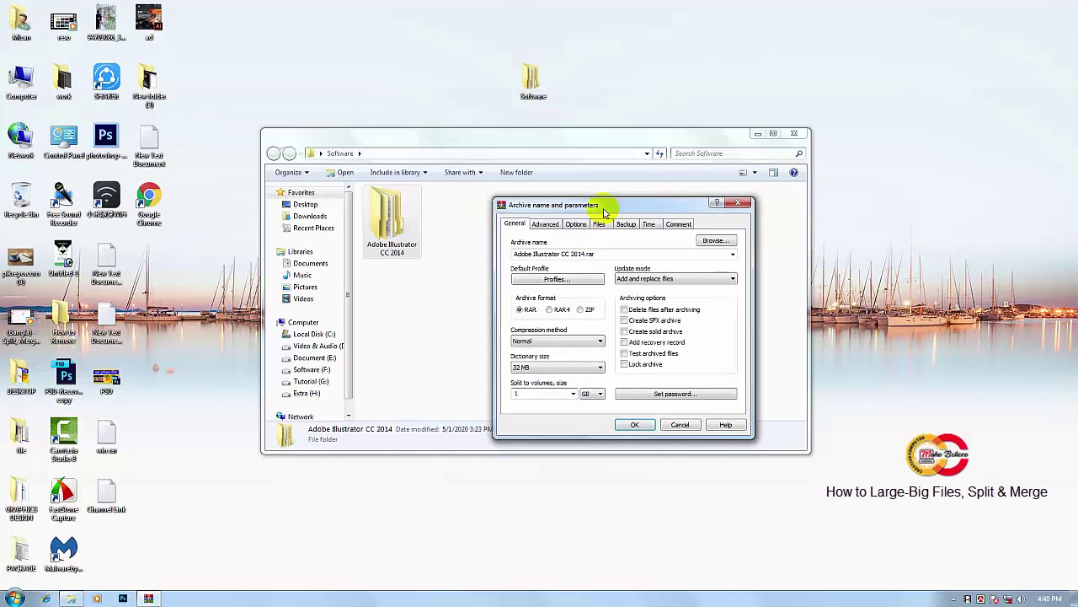
left_click_drag(609, 211, 593, 217)
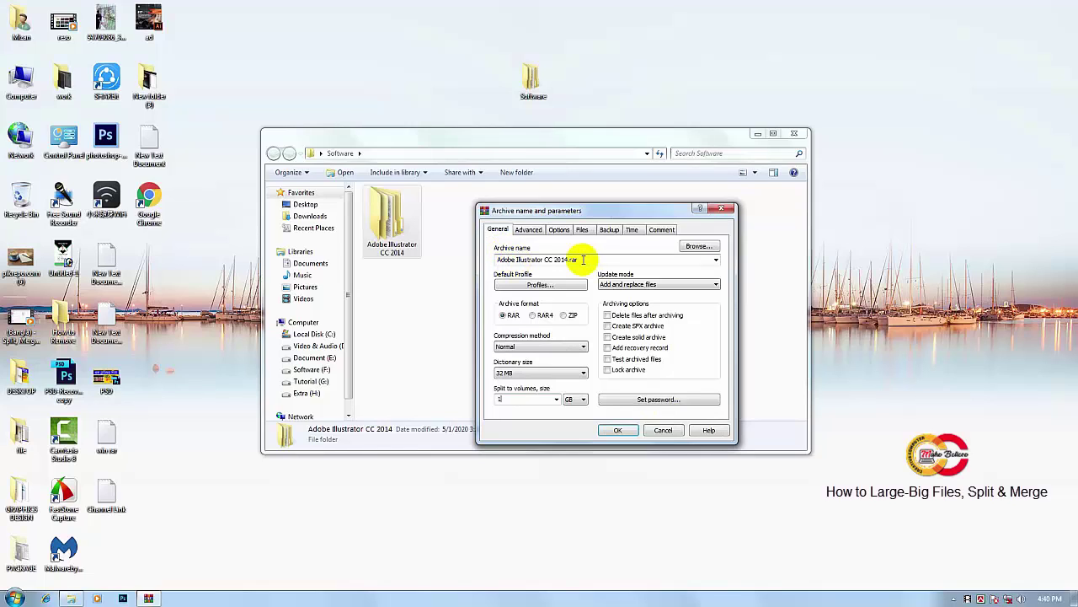
Step: Choose RAR as the archive format and re-enter 1 GB as the split volume size
left_click(503, 316)
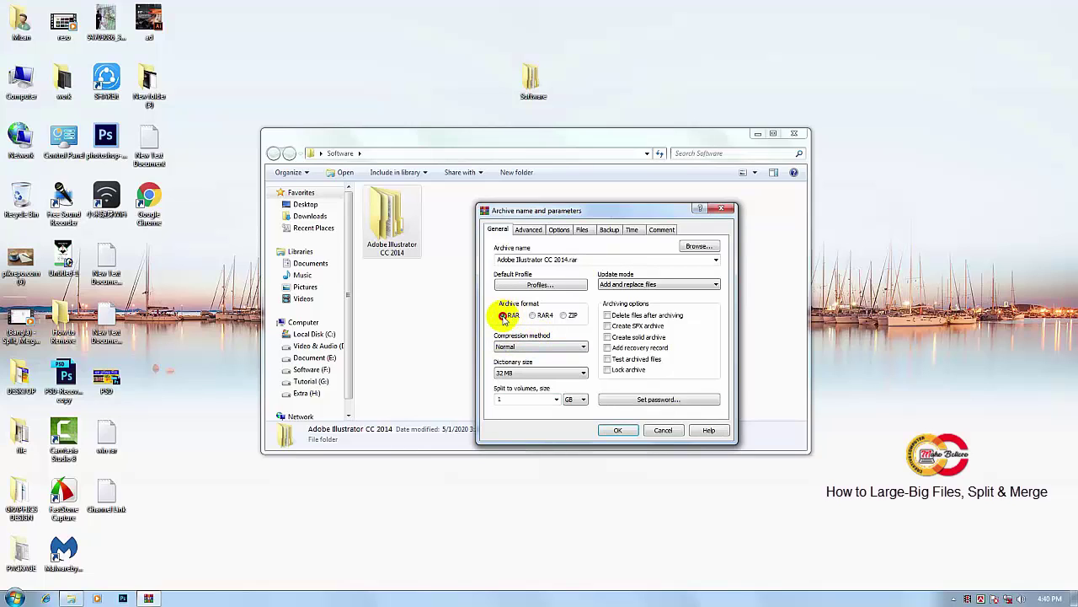
left_click(500, 398)
type("1")
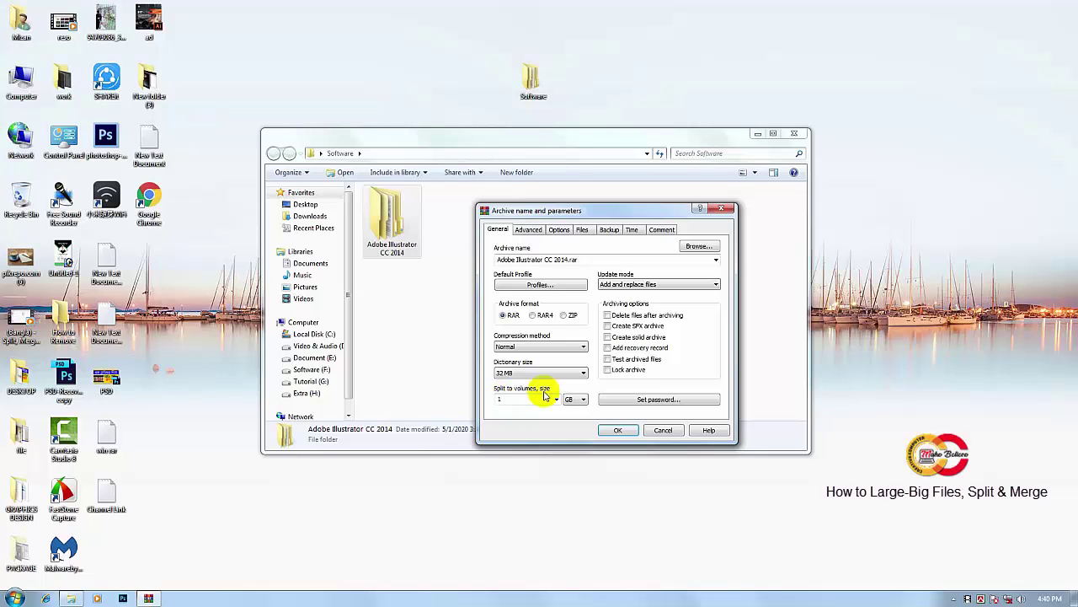
left_click(575, 399)
left_click(572, 431)
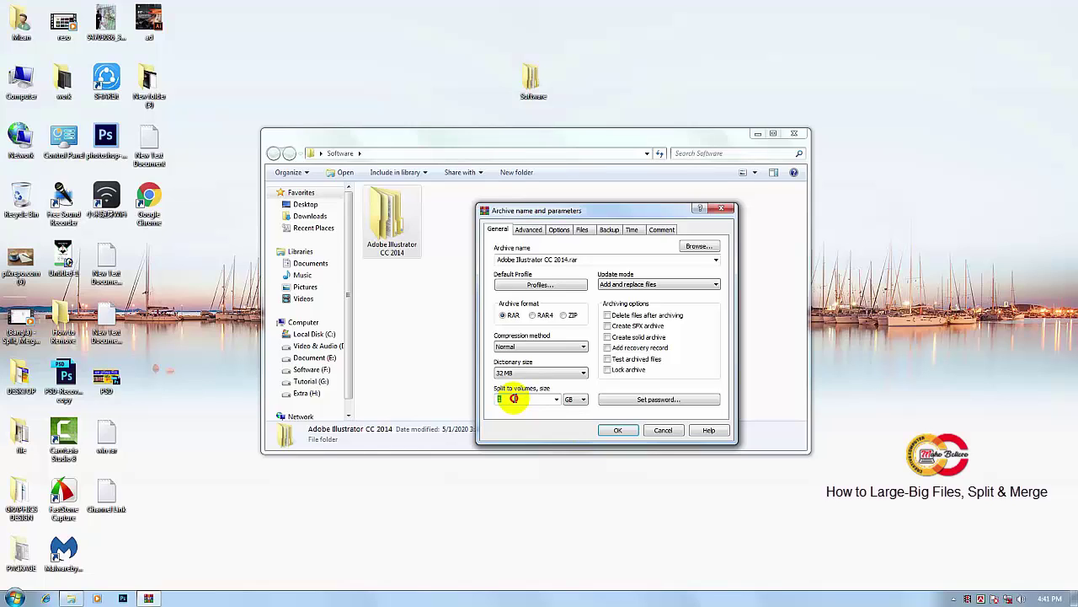
left_click(514, 398)
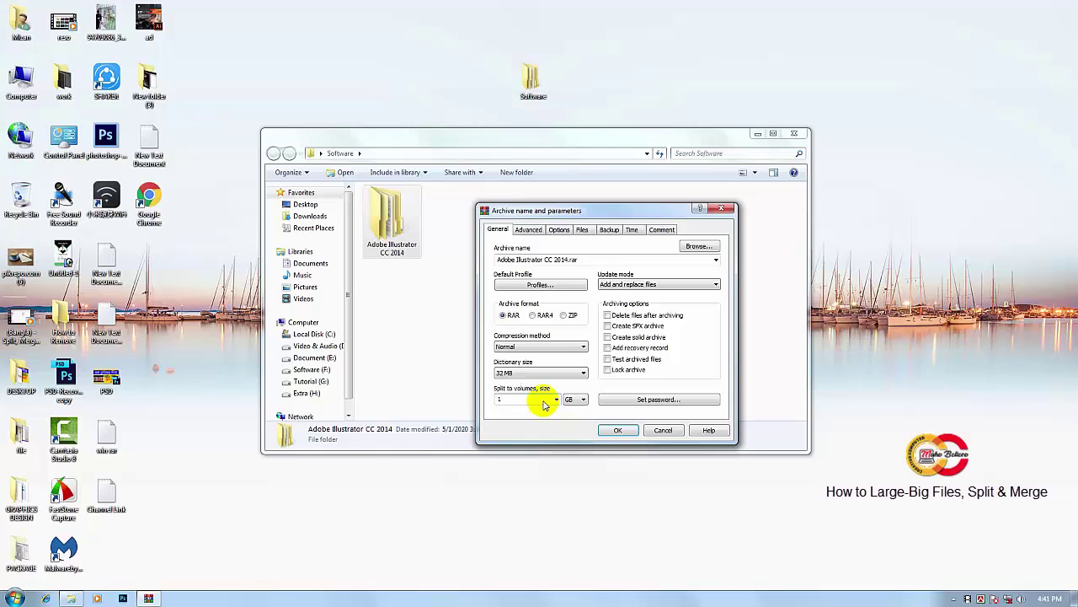
left_click(581, 402)
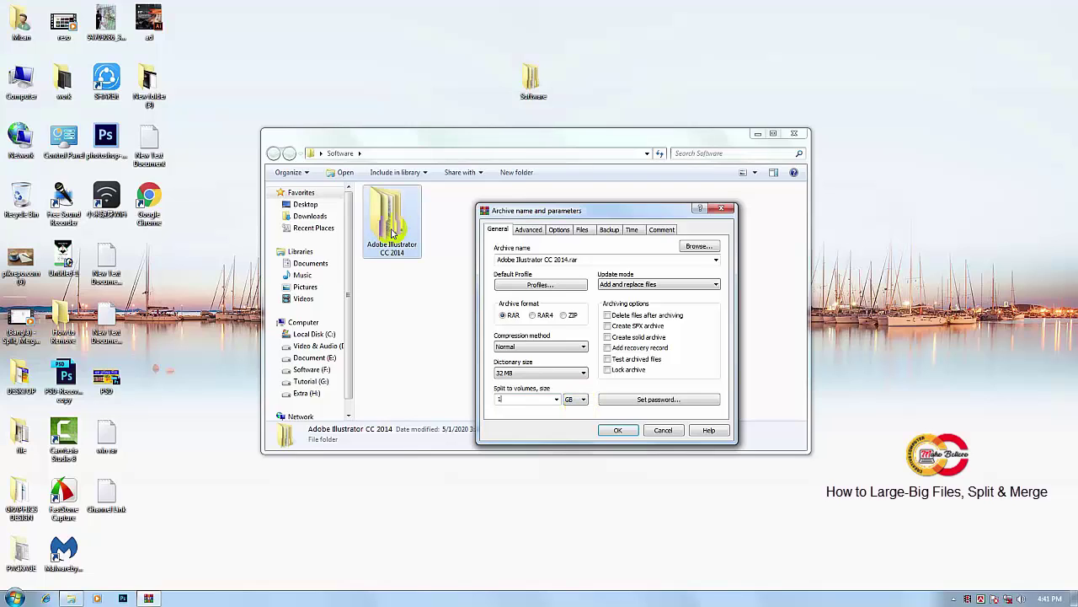
left_click(541, 400)
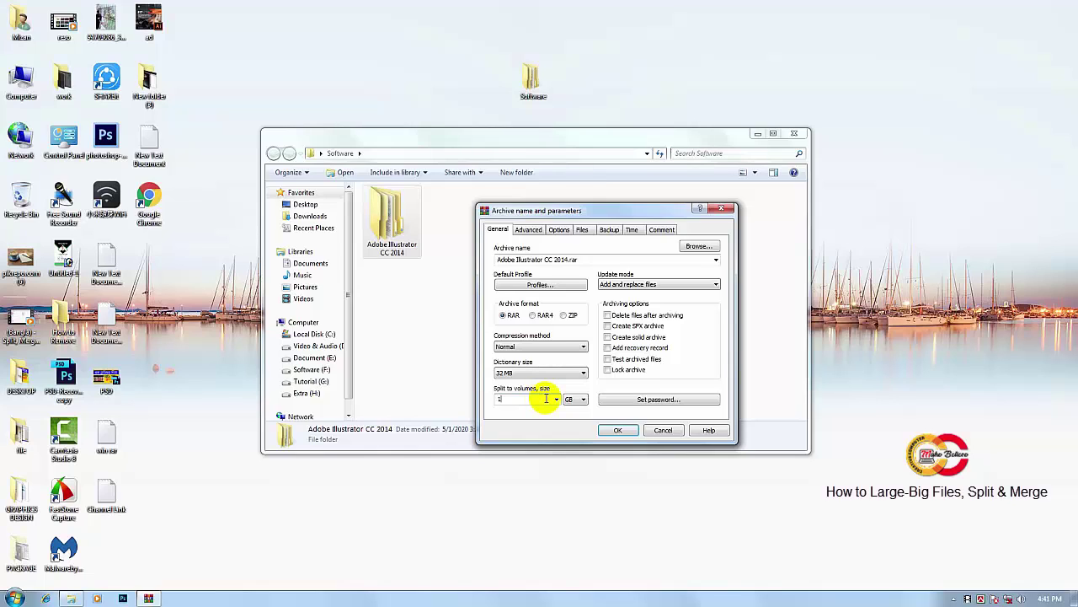
Step: Pick the preset split volume size of 1 GB and change it to 3 GB
left_click(524, 399)
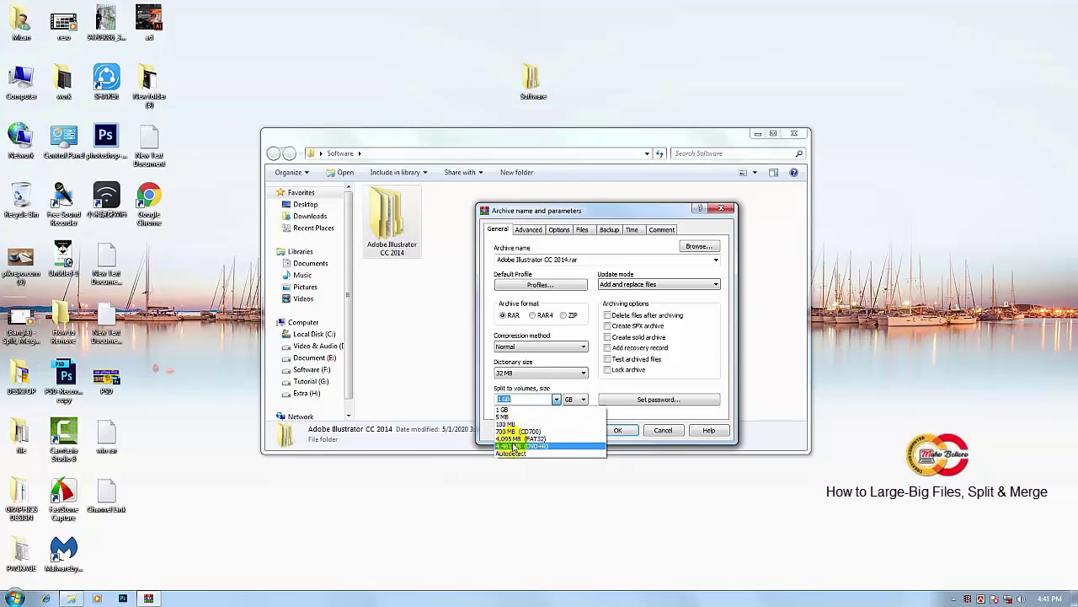
left_click(511, 398)
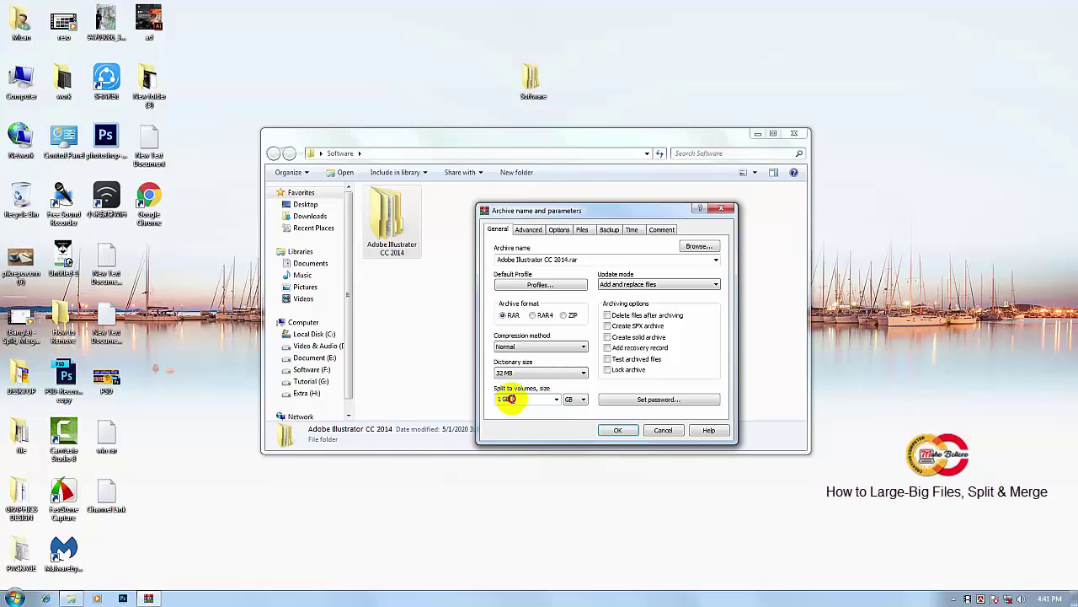
left_click(521, 399)
left_click_drag(521, 400, 508, 399)
left_click(498, 399)
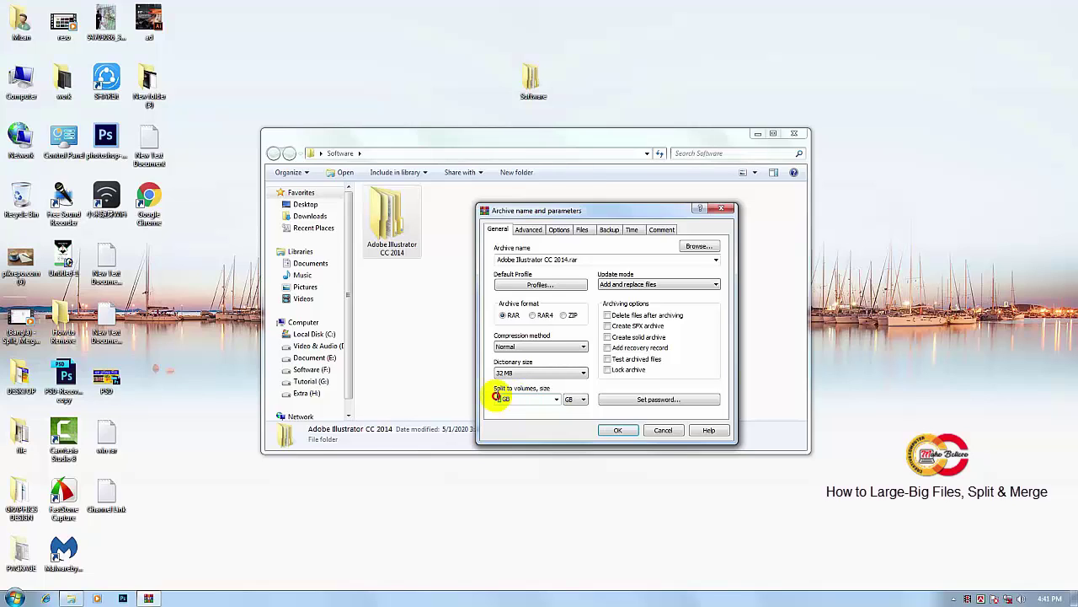
type("3GB")
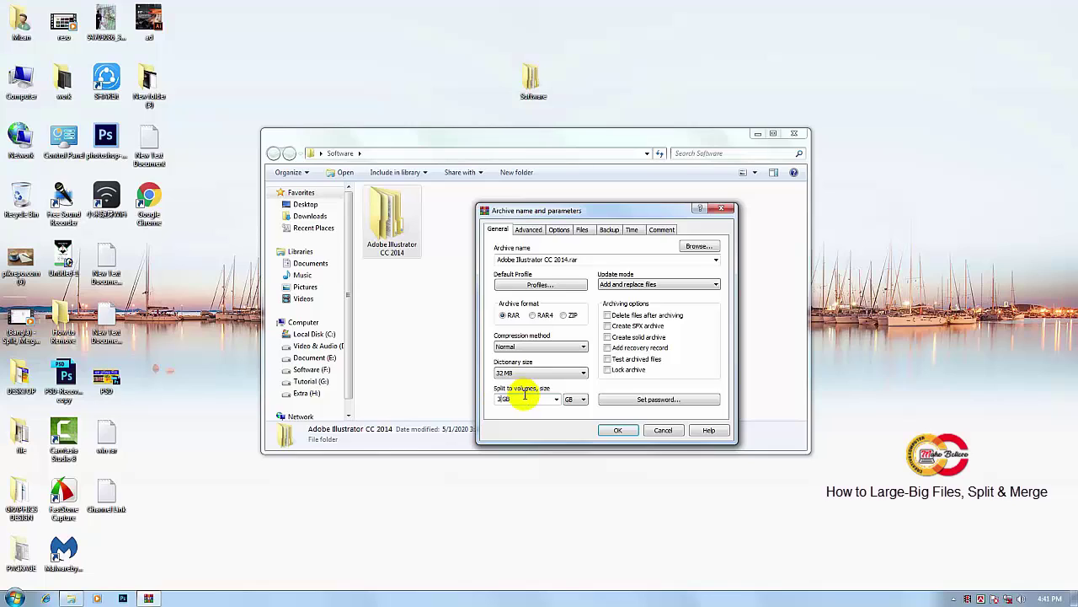
Step: Clear the split volume size and enter 1, keeping GB as its unit
key("Delete")
key("Delete")
key("Delete")
key("Delete")
left_click(449, 398)
left_click_drag(513, 398, 473, 393)
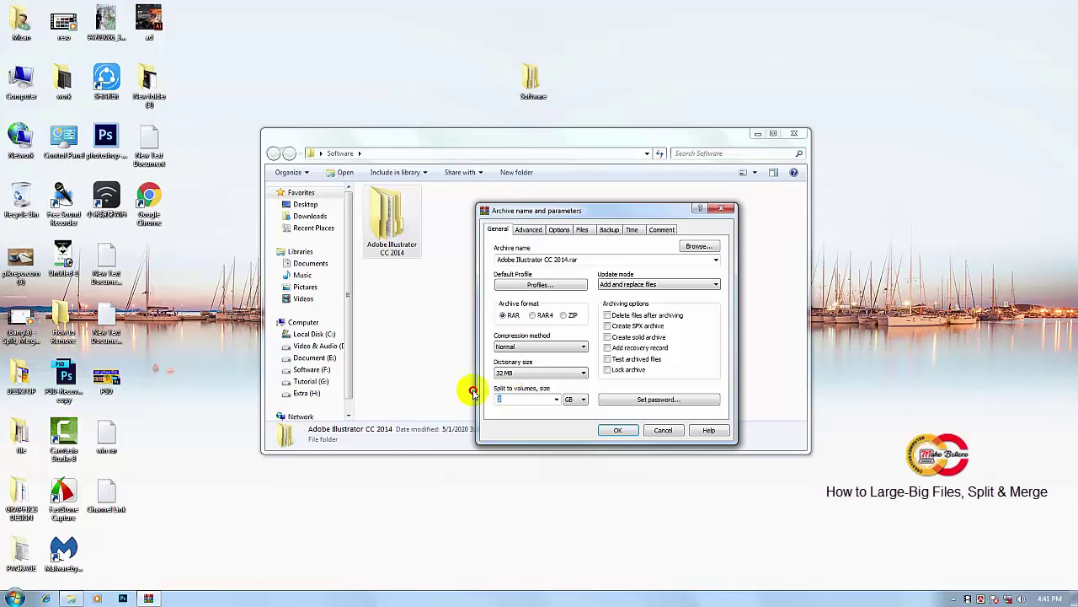
type("1")
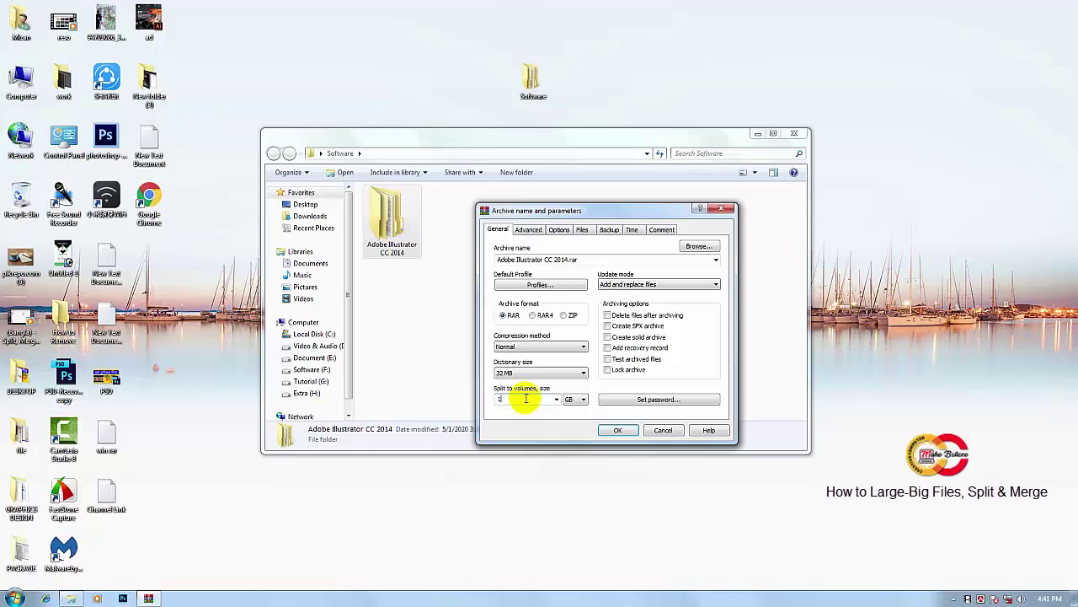
Step: Create the split RAR archive of the Adobe Illustrator CC 2014 folder with the chosen settings
left_click(619, 429)
left_click_drag(596, 211, 591, 226)
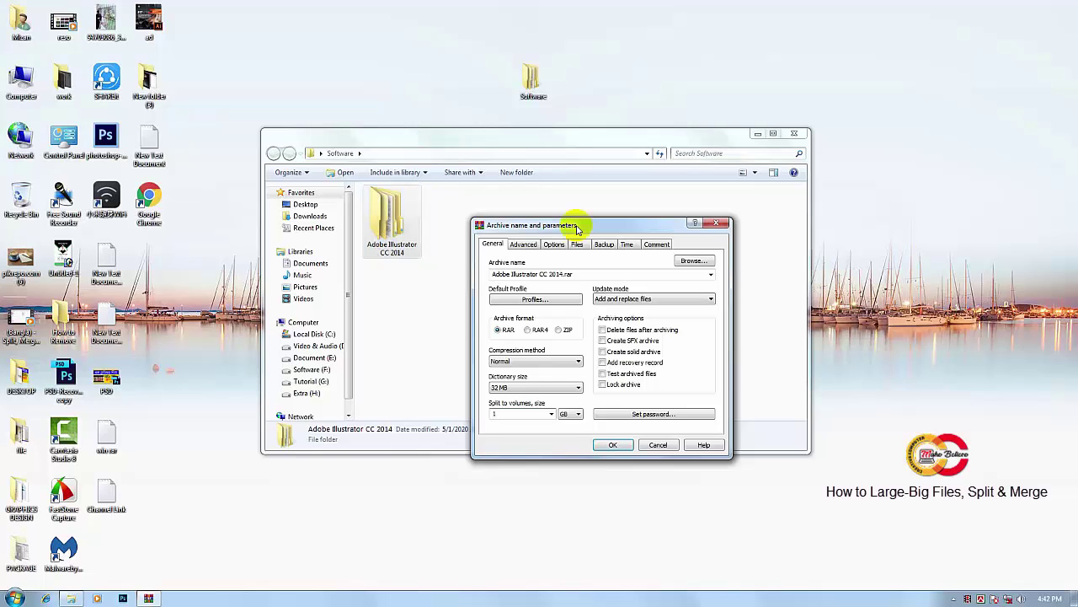
left_click_drag(578, 227, 577, 216)
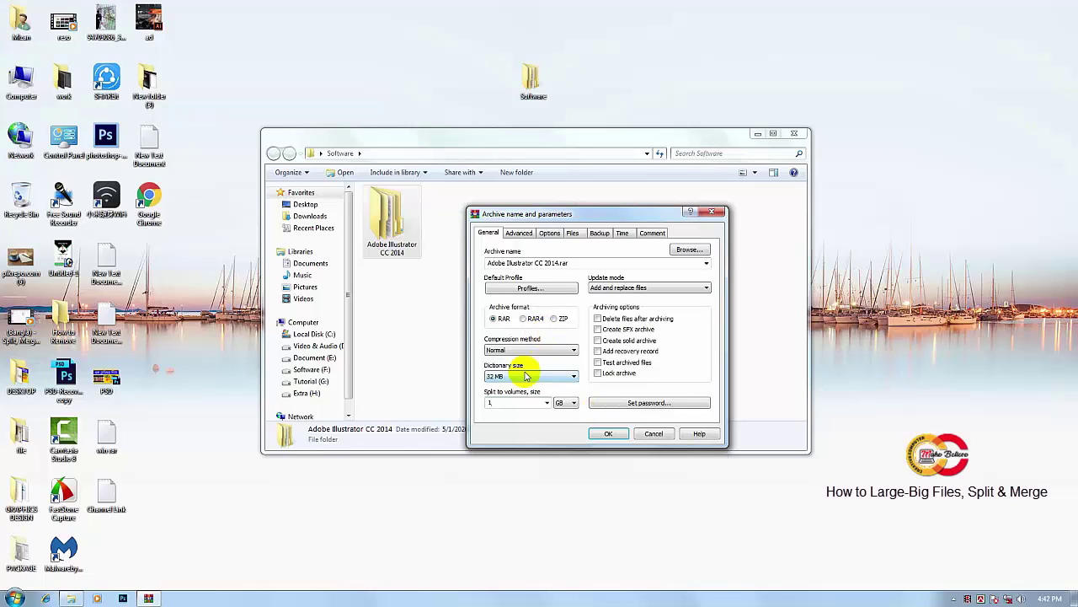
left_click(609, 433)
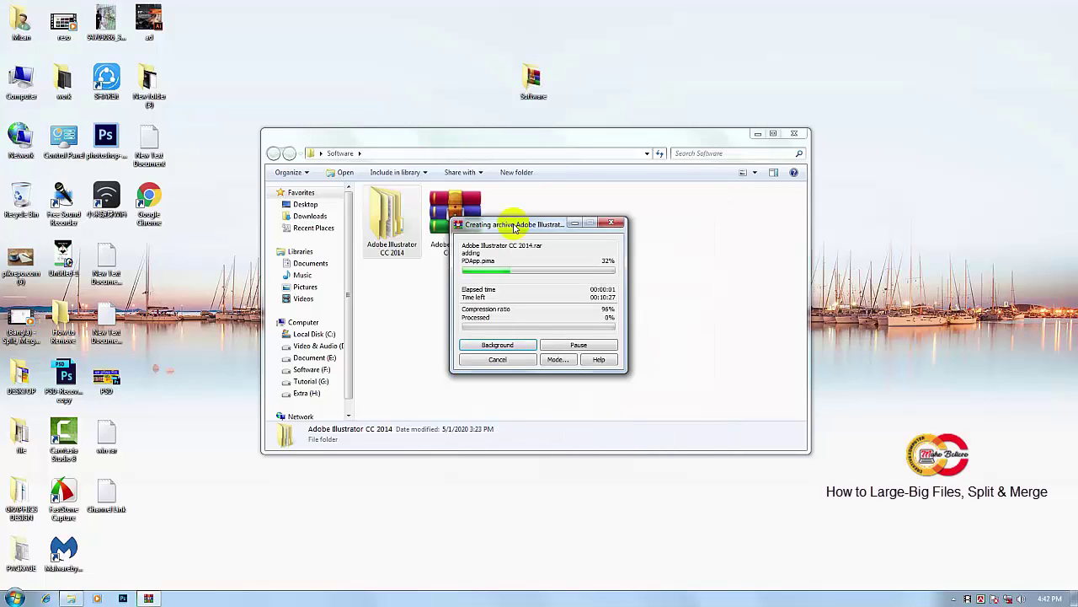
left_click_drag(515, 228, 527, 301)
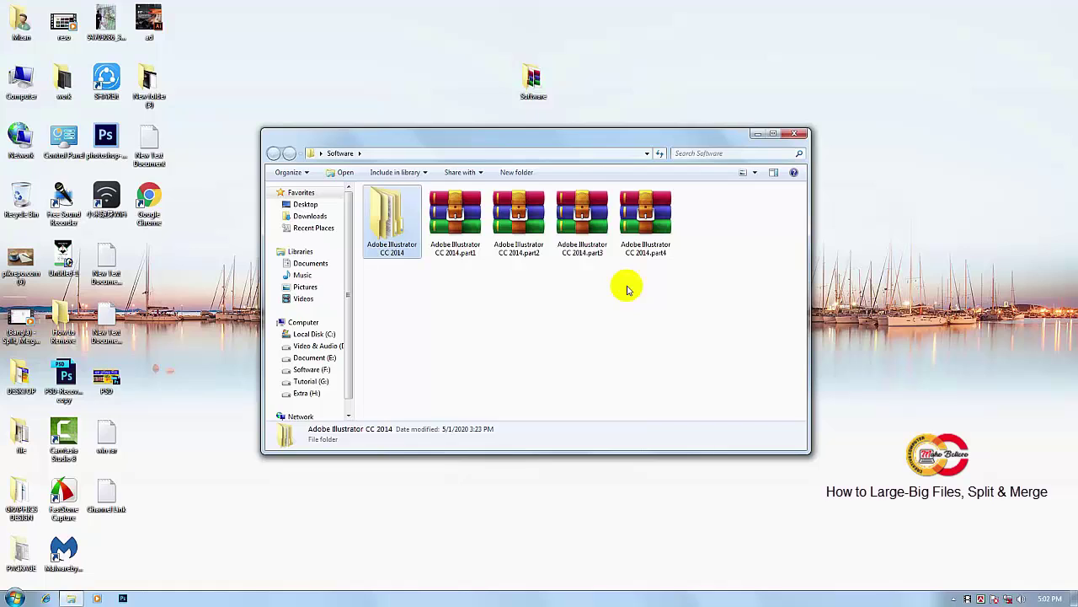
Step: Compare the original Adobe Illustrator CC 2014 folder with the split archive parts and check the parts' sizes
left_click(393, 232)
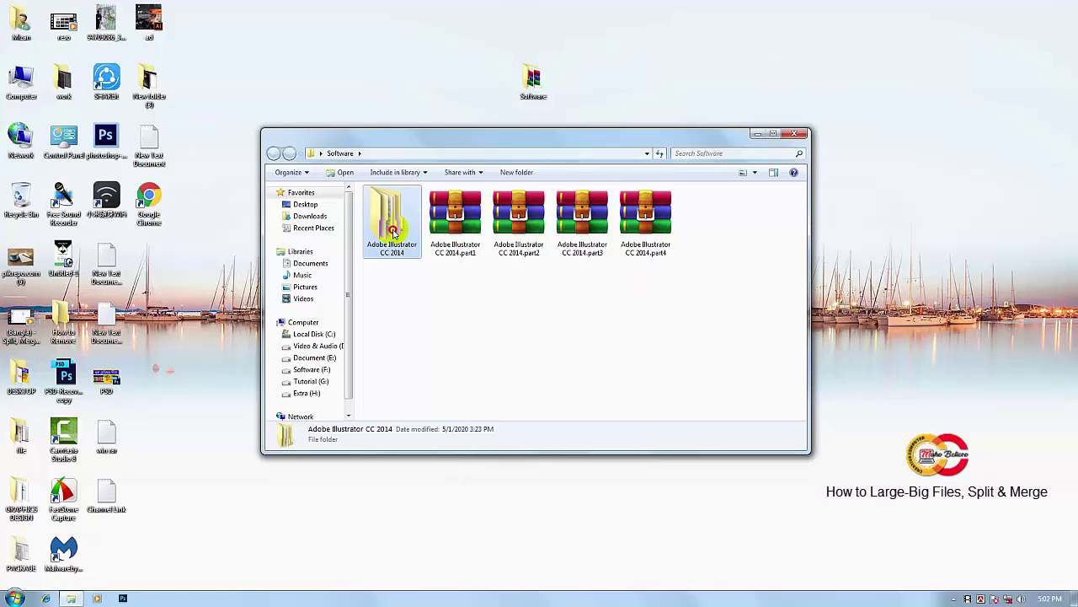
left_click(468, 267)
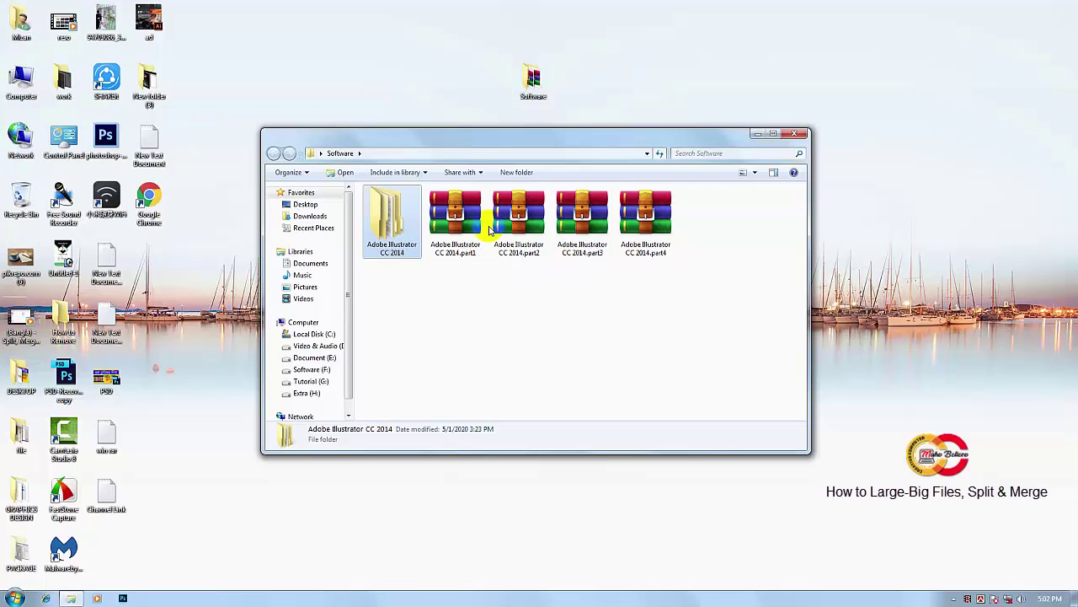
left_click(595, 223)
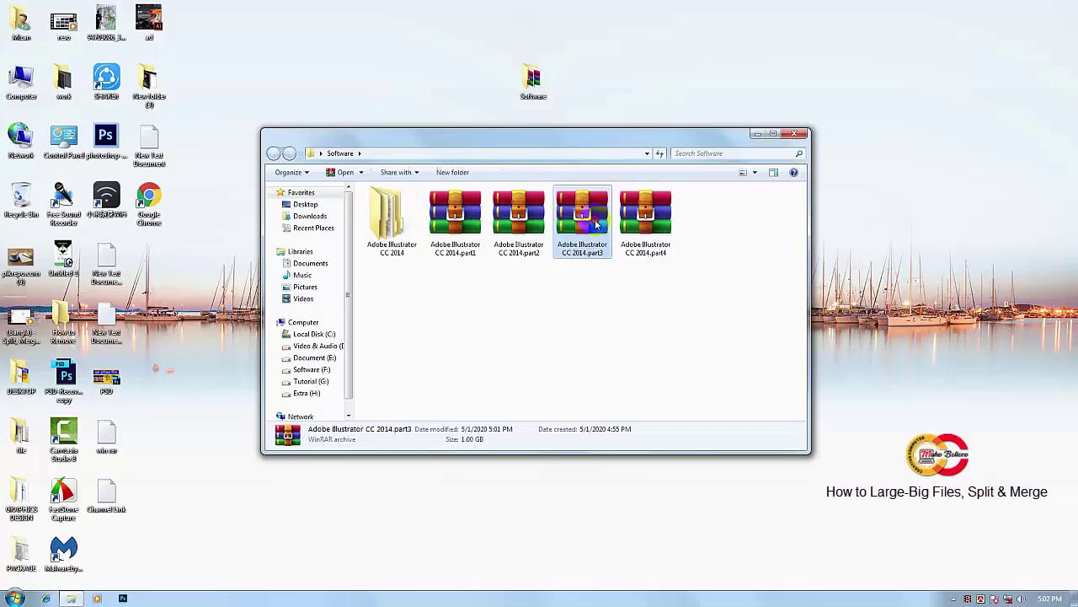
left_click(518, 141)
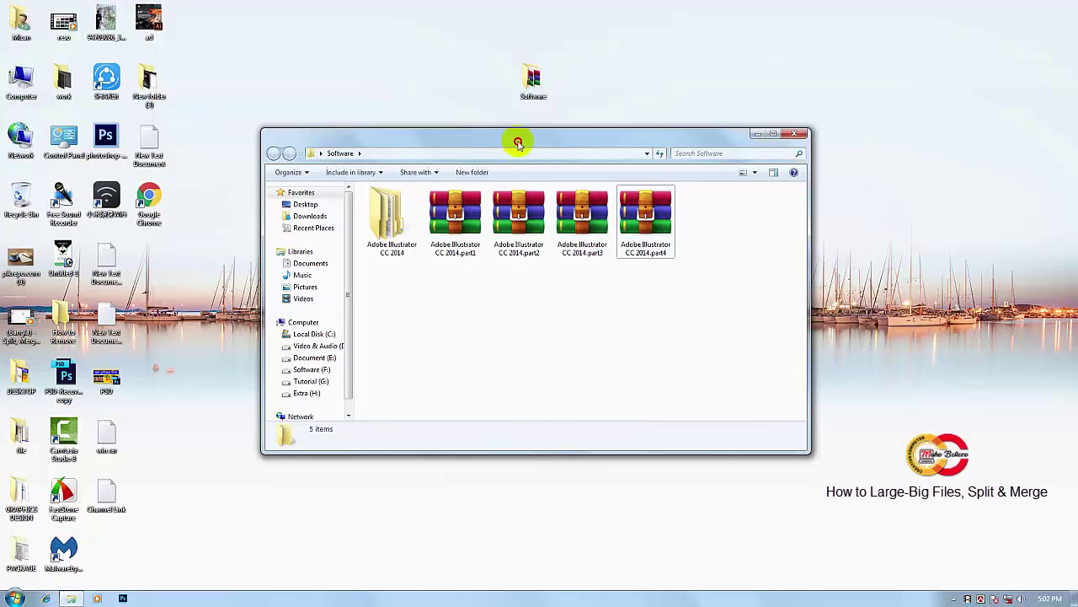
left_click_drag(518, 141, 519, 136)
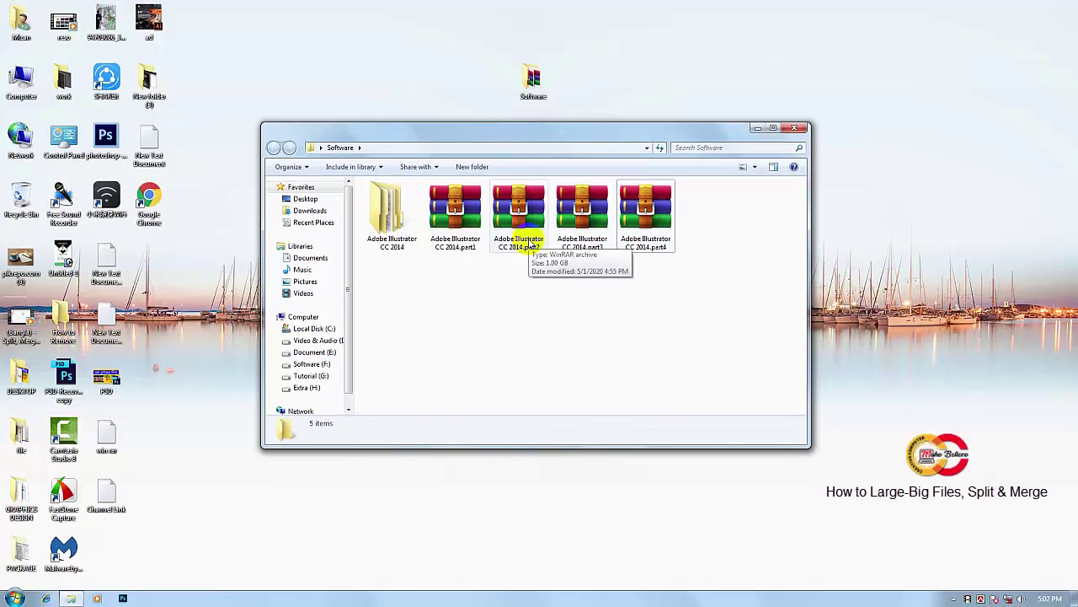
left_click_drag(454, 268, 615, 290)
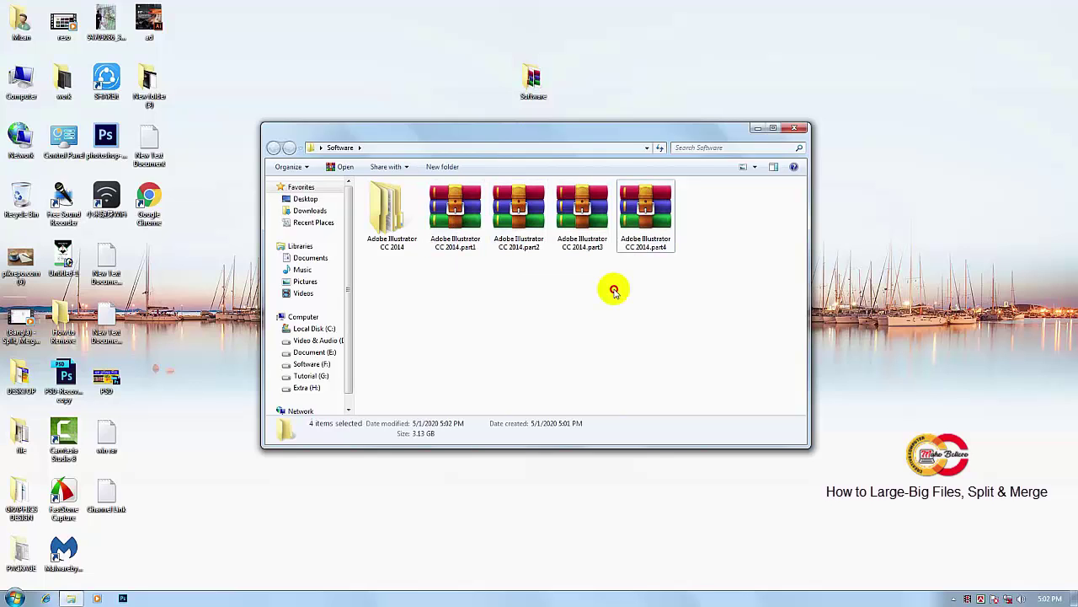
left_click(614, 291)
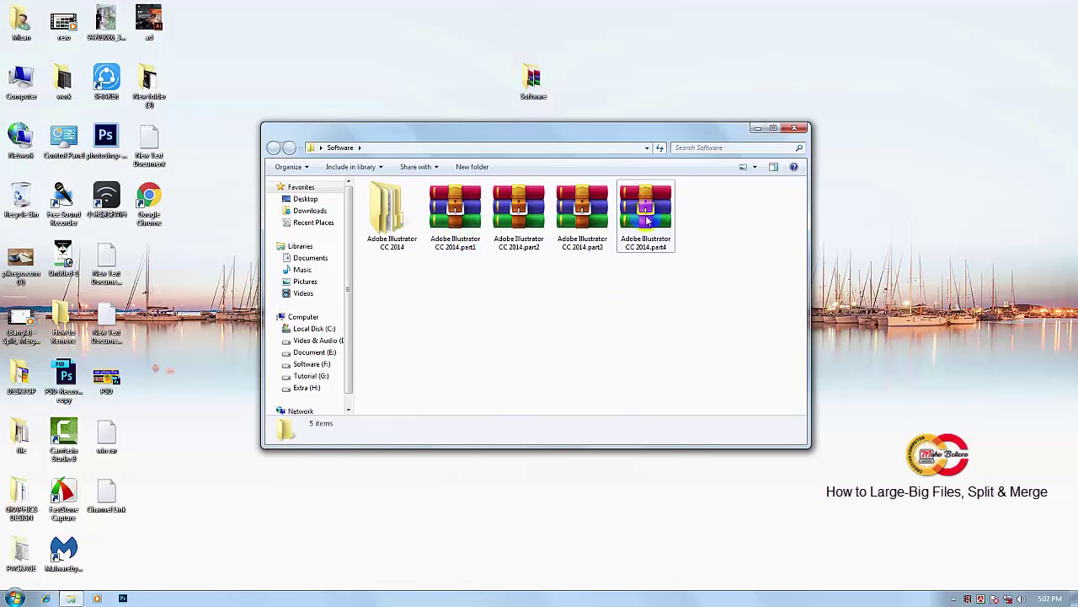
left_click(486, 237)
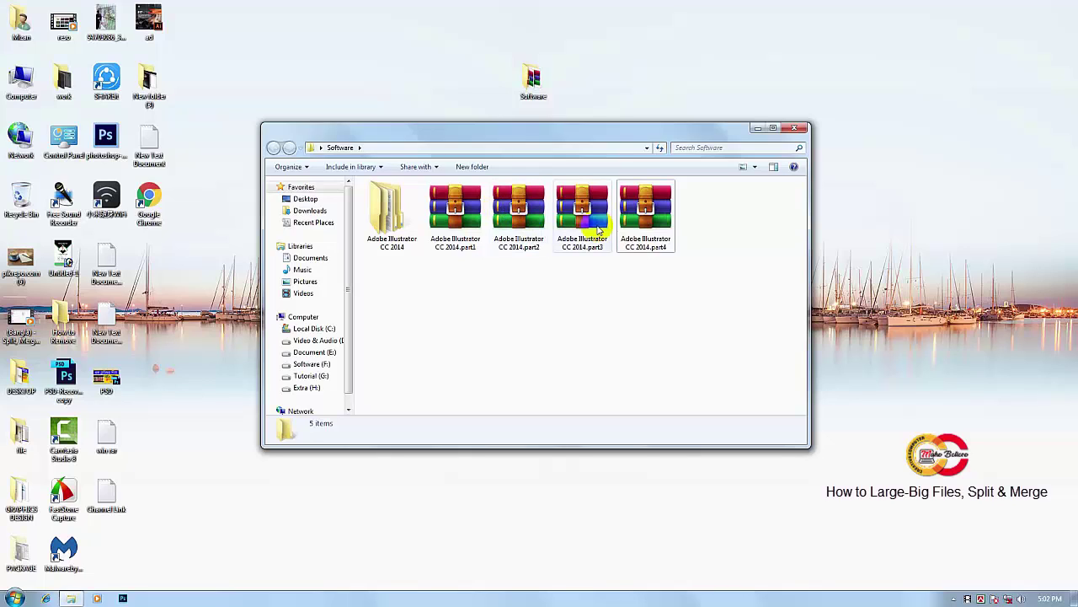
Step: Examine the available destinations for sending the Adobe Illustrator CC 2014.part1 archive and its file details
left_click(464, 223)
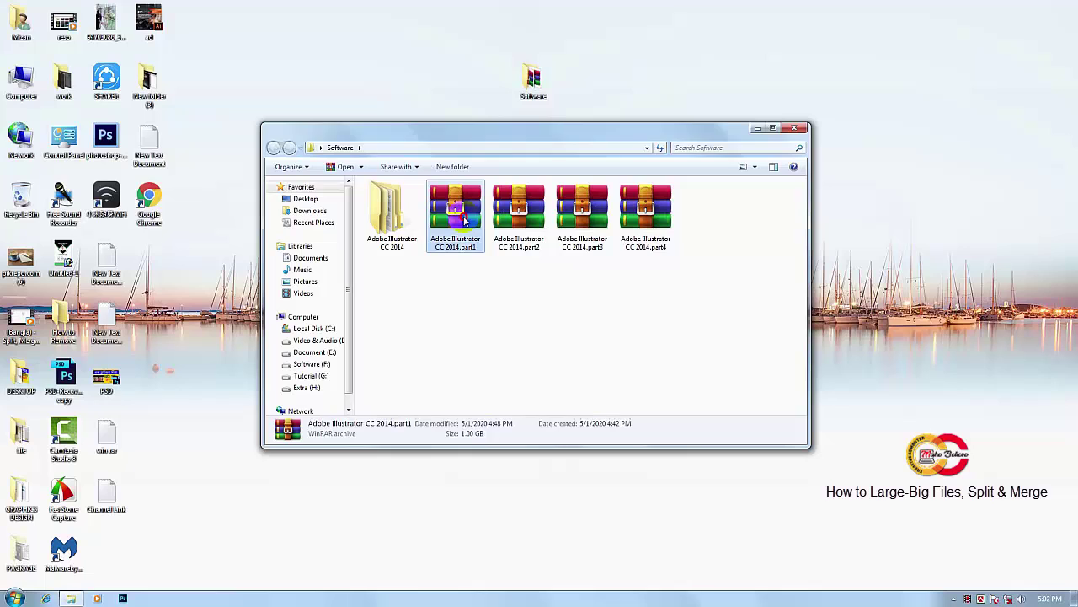
right_click(455, 204)
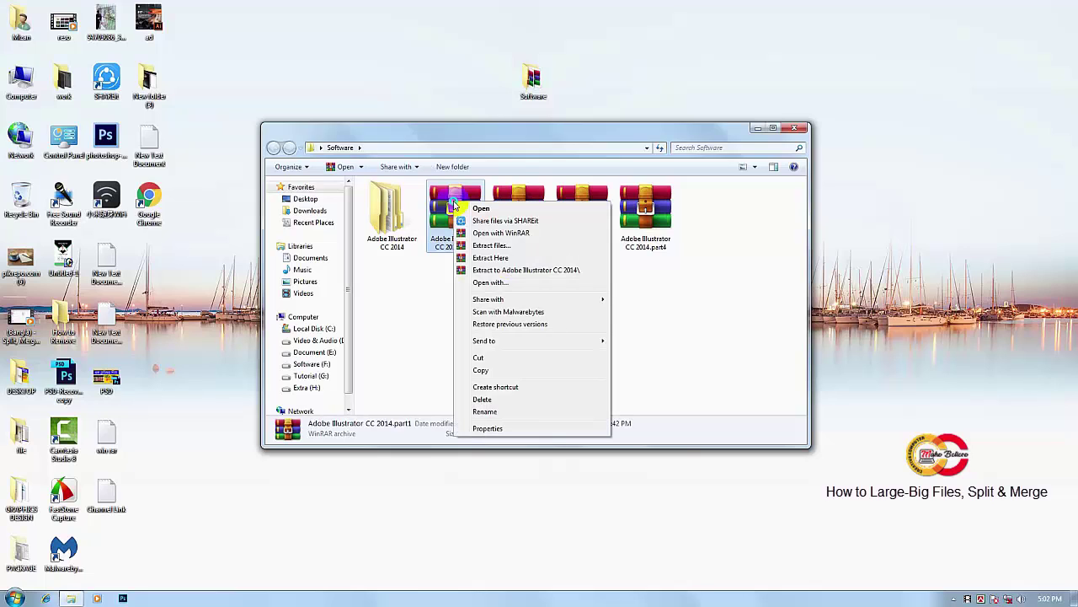
mouse_move(505, 341)
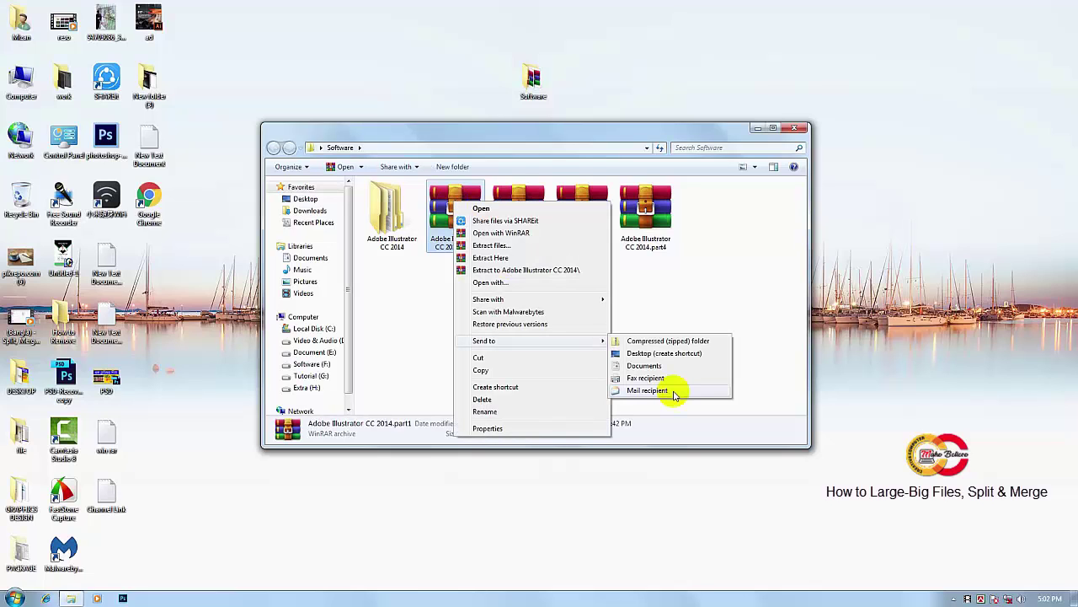
left_click(423, 341)
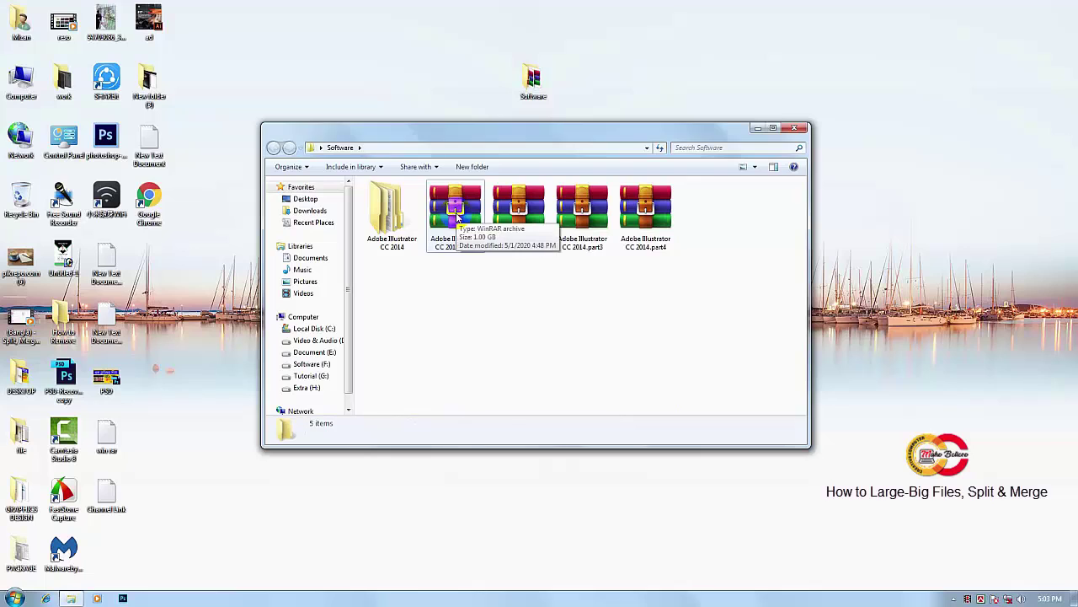
left_click(455, 217)
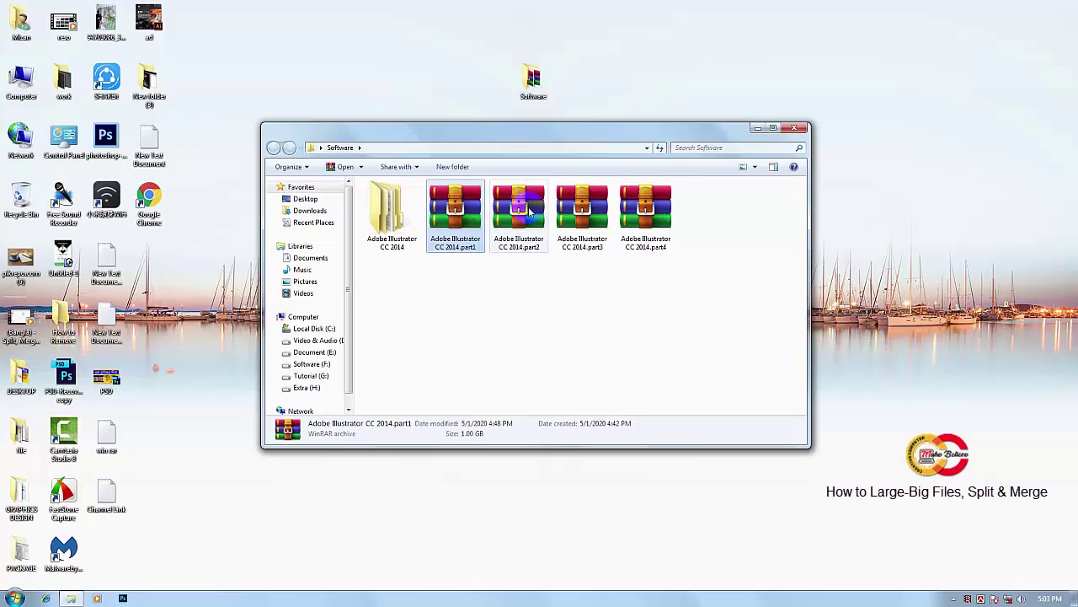
Step: Examine the file details and combined size of the four split archive parts alongside the Software folder's details
left_click(517, 209)
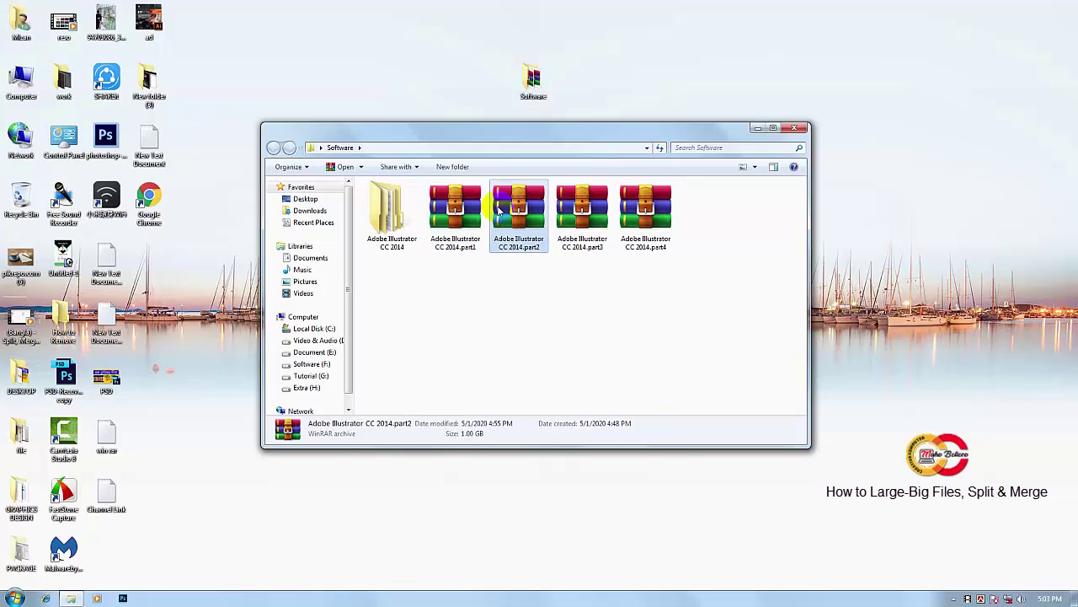
left_click(613, 278)
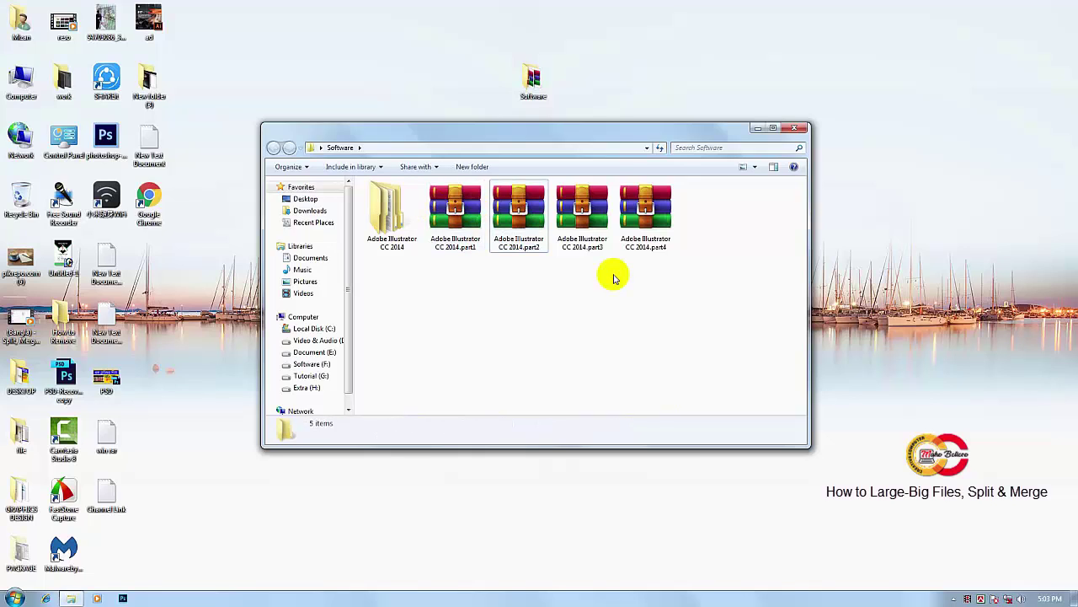
left_click(567, 305)
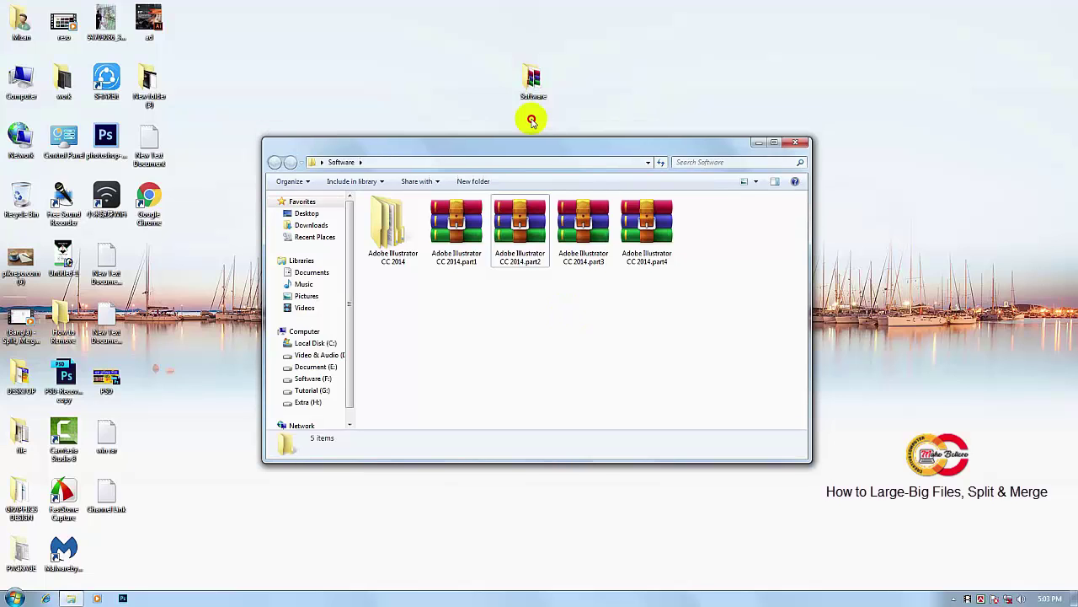
left_click_drag(531, 120, 533, 82)
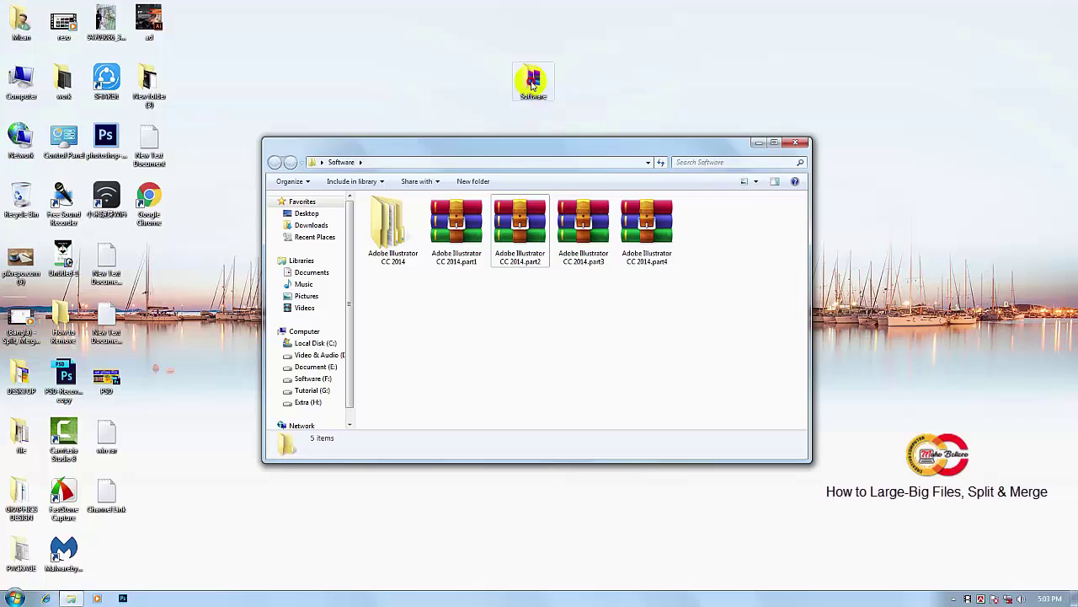
left_click(533, 82)
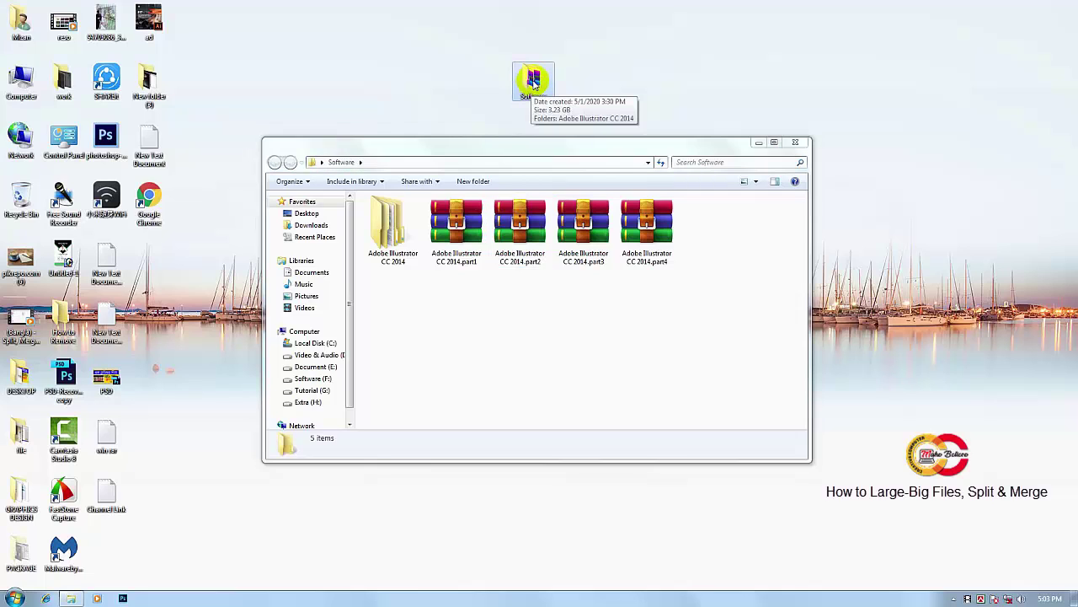
left_click(437, 208)
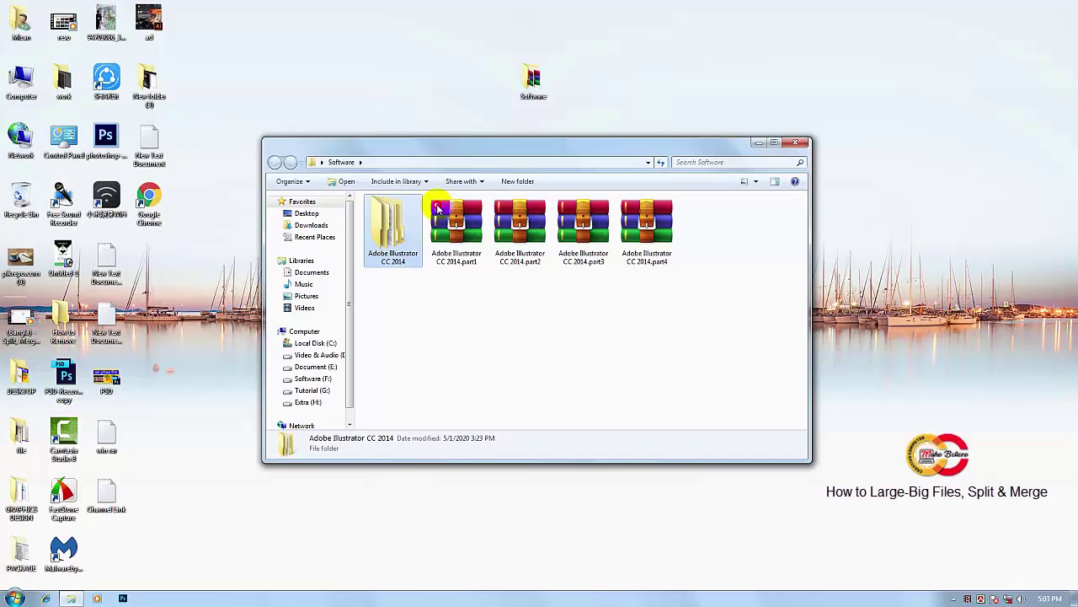
left_click_drag(437, 208, 456, 238)
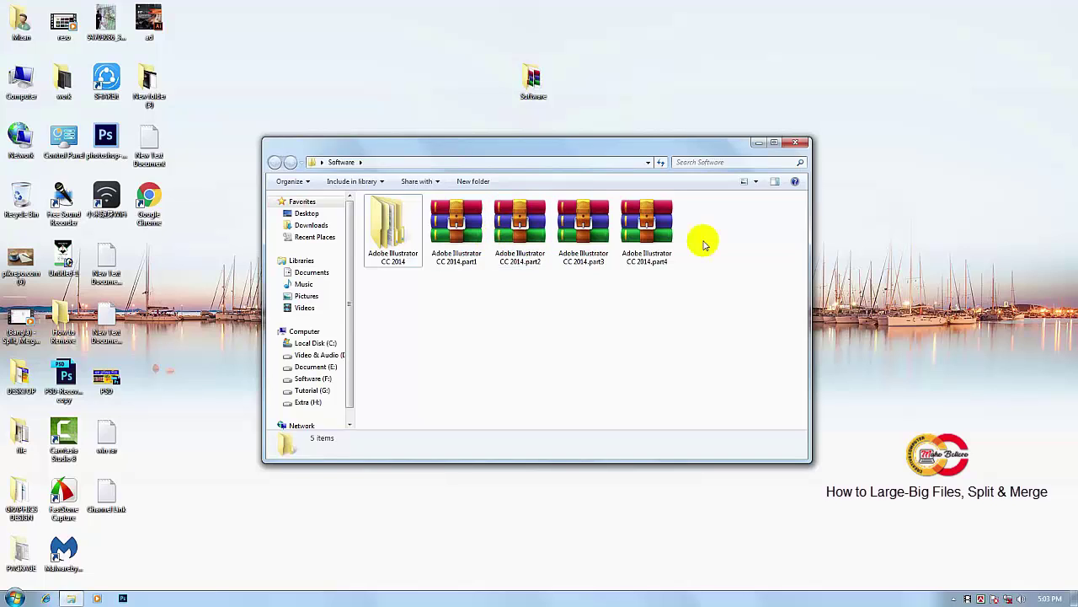
left_click(533, 80)
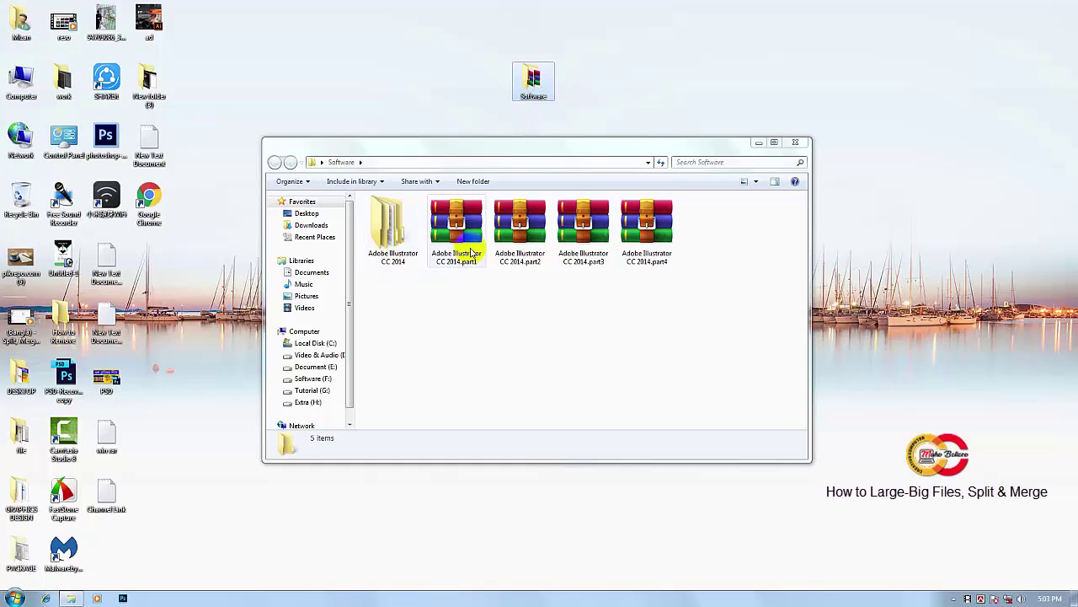
left_click_drag(519, 223, 534, 79)
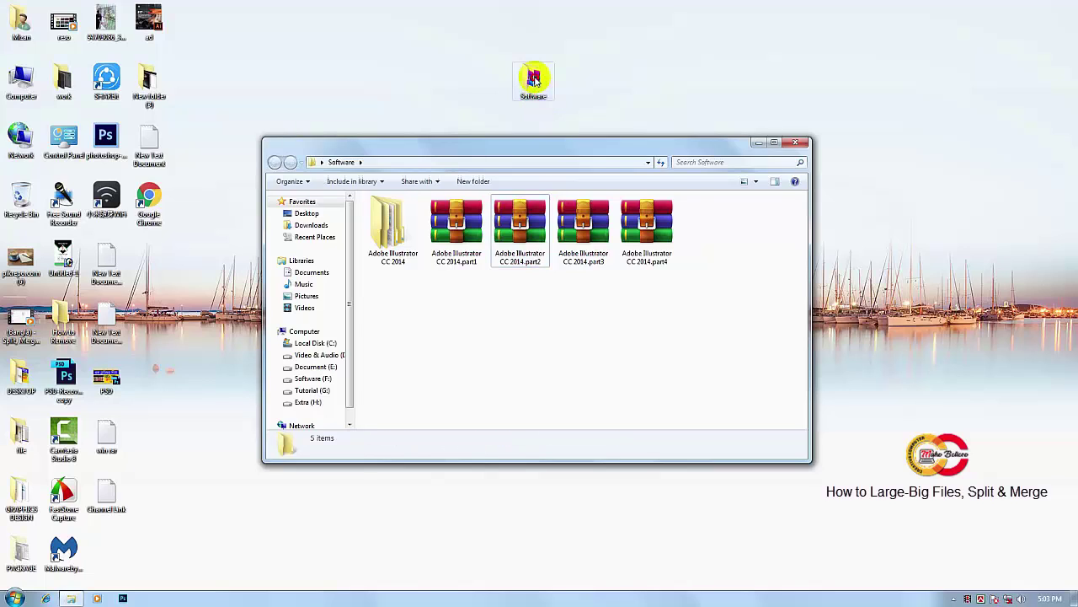
left_click_drag(428, 271, 680, 230)
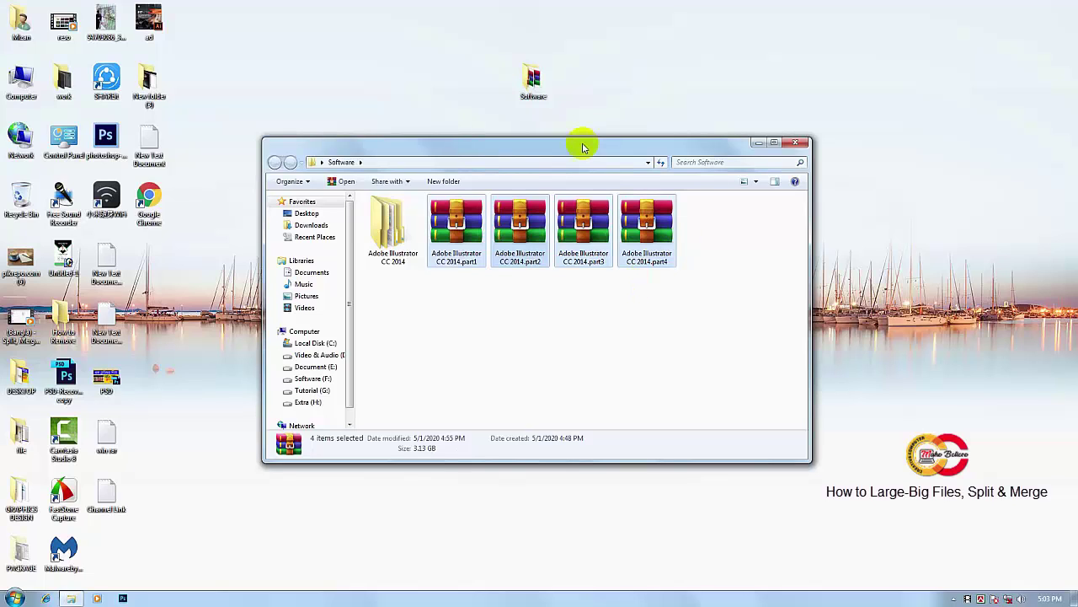
left_click_drag(583, 148, 583, 141)
Step: Delete the original Adobe Illustrator CC 2014 folder from the Software folder, moving it to the Recycle Bin
left_click(525, 284)
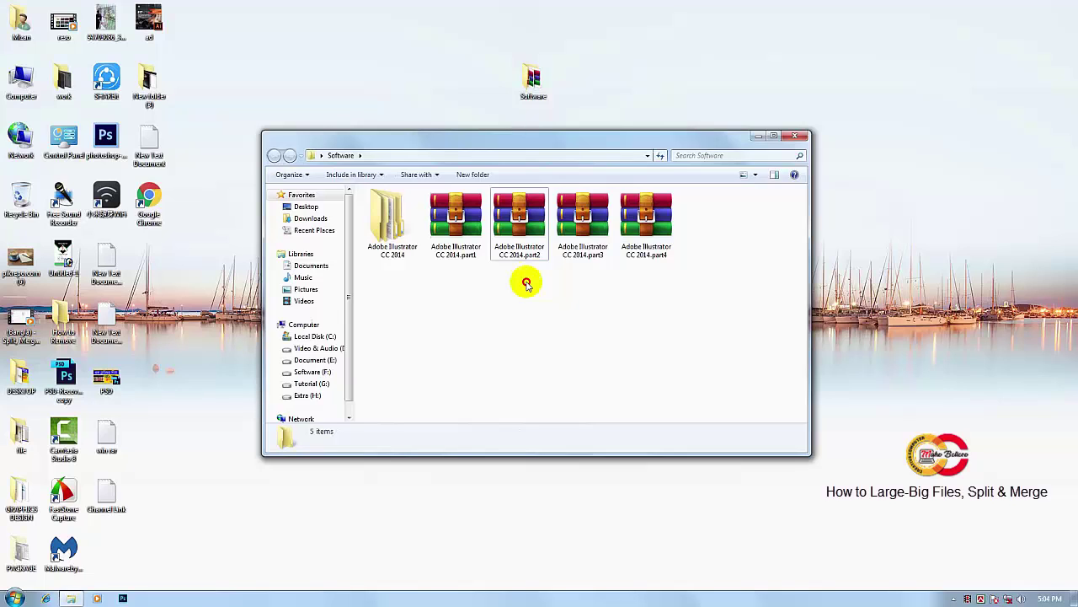
left_click(390, 216)
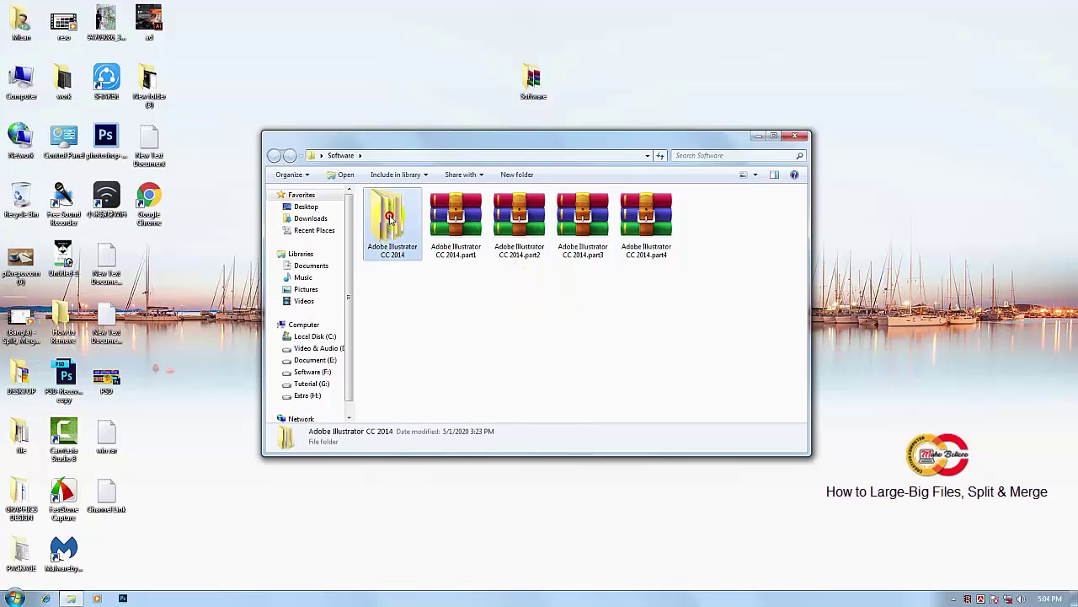
key("Delete")
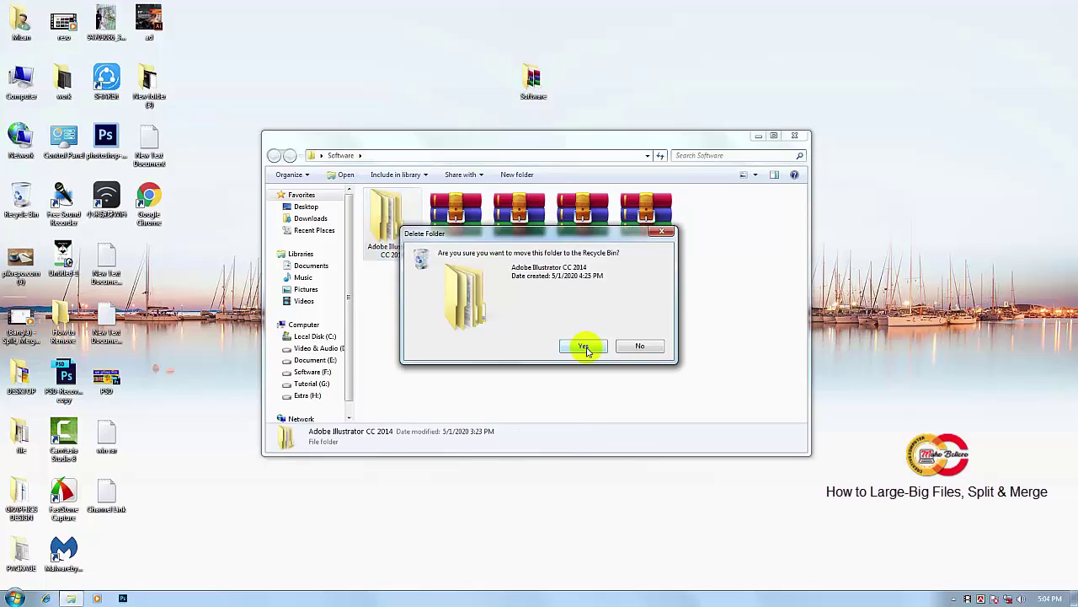
left_click(584, 346)
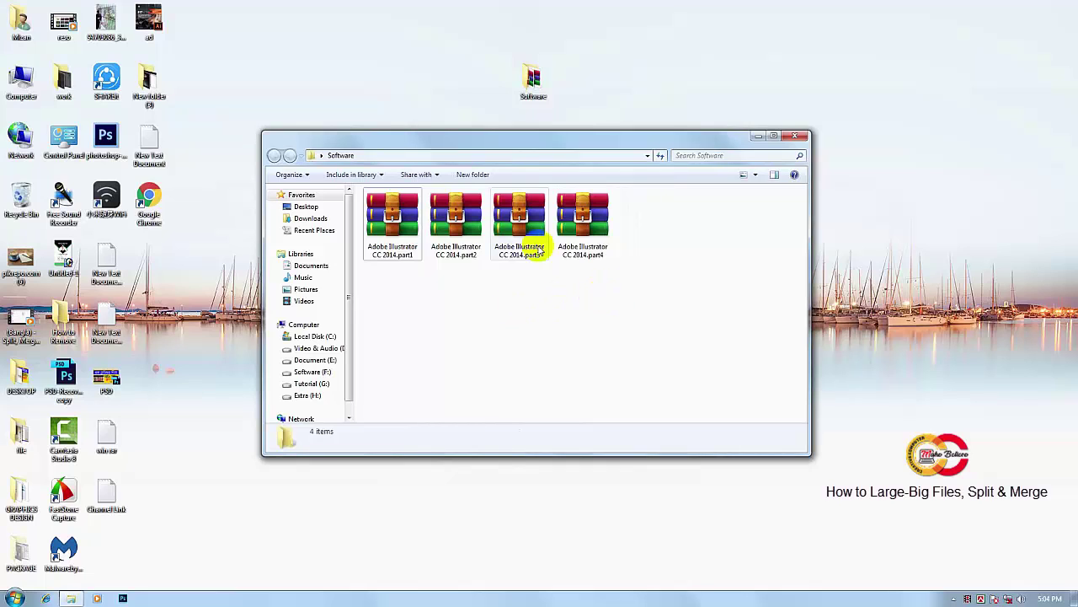
left_click(442, 269)
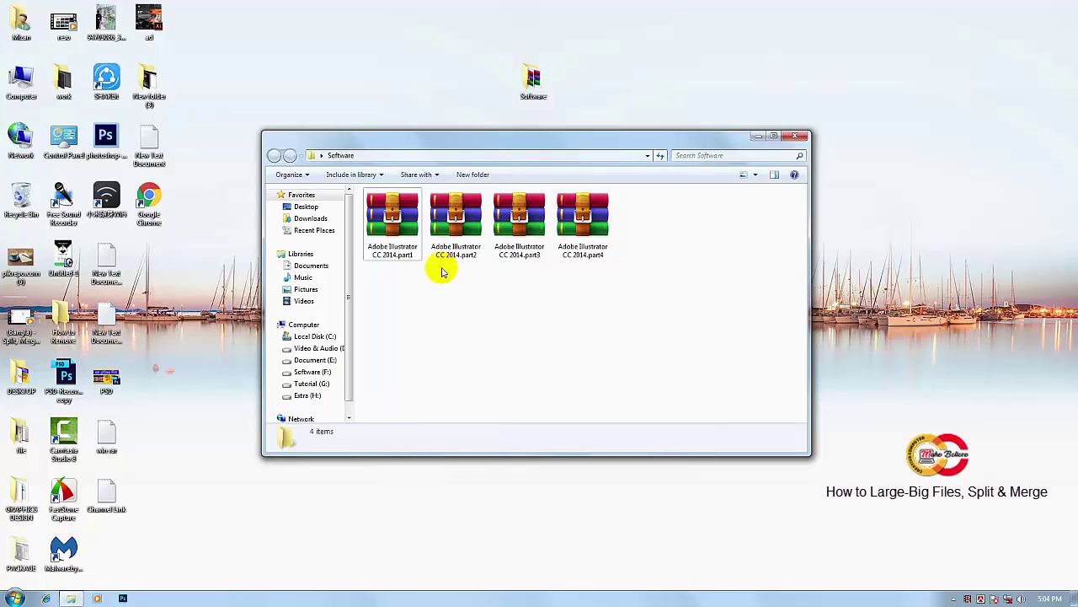
left_click(480, 288)
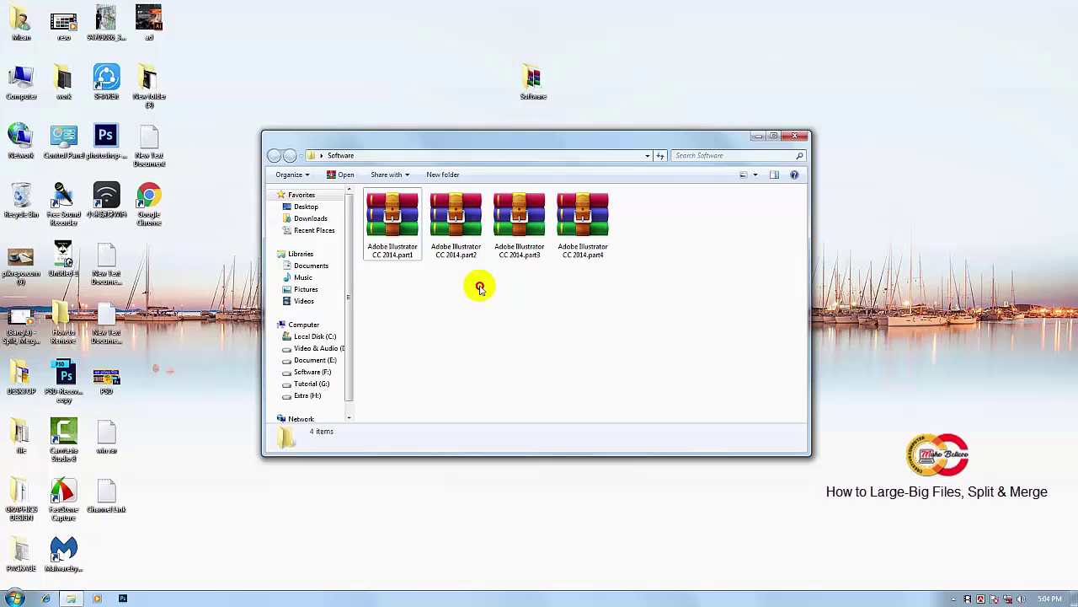
left_click(479, 288)
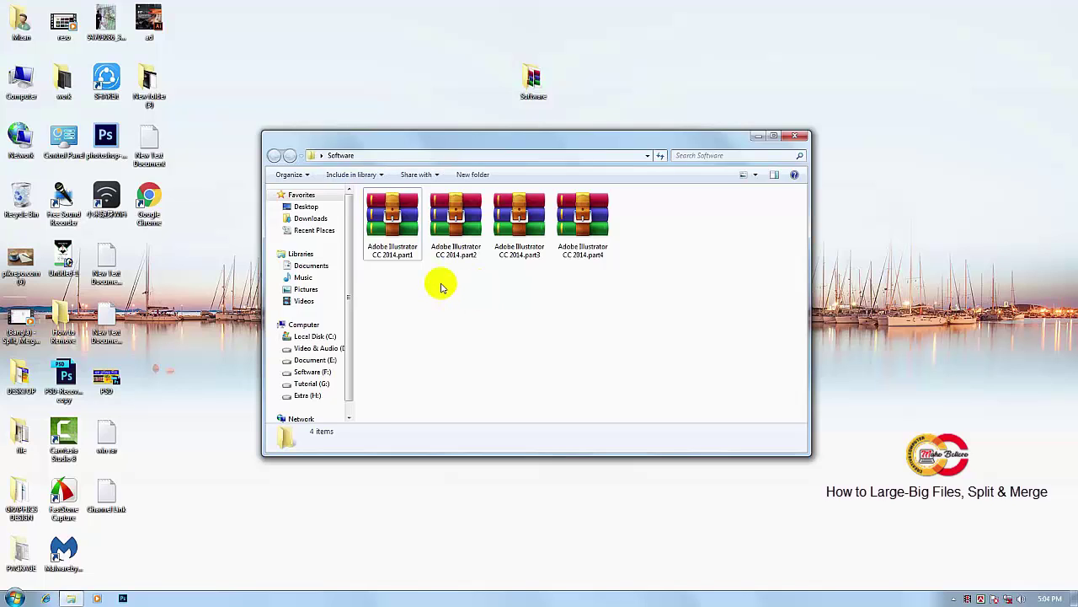
Step: Extract the Adobe Illustrator CC 2014.part1 archive directly into the Software folder to merge all the split parts
left_click(474, 230)
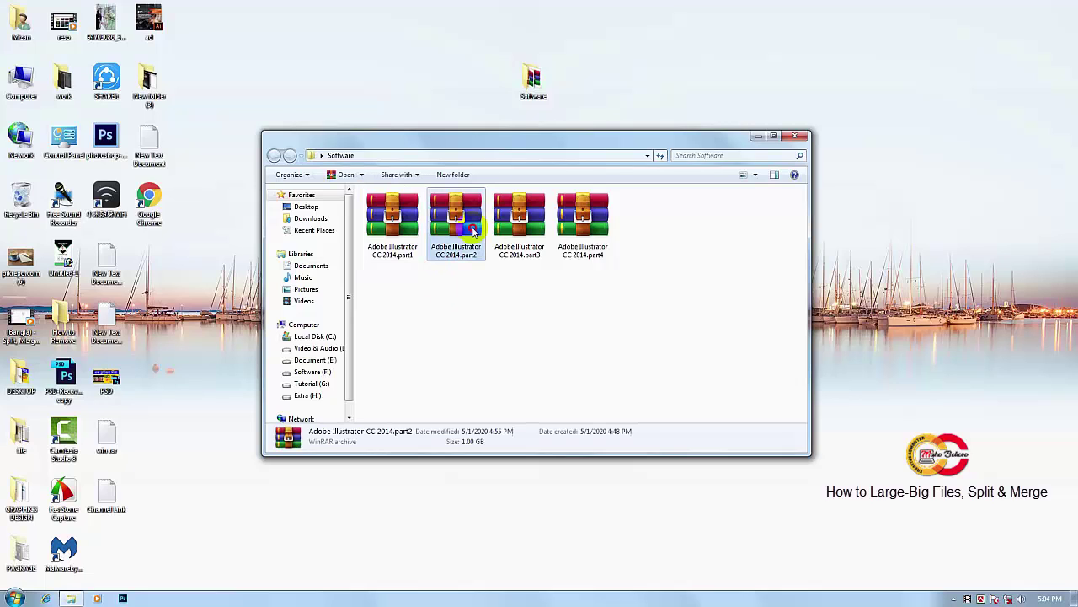
key("Right")
key("Right")
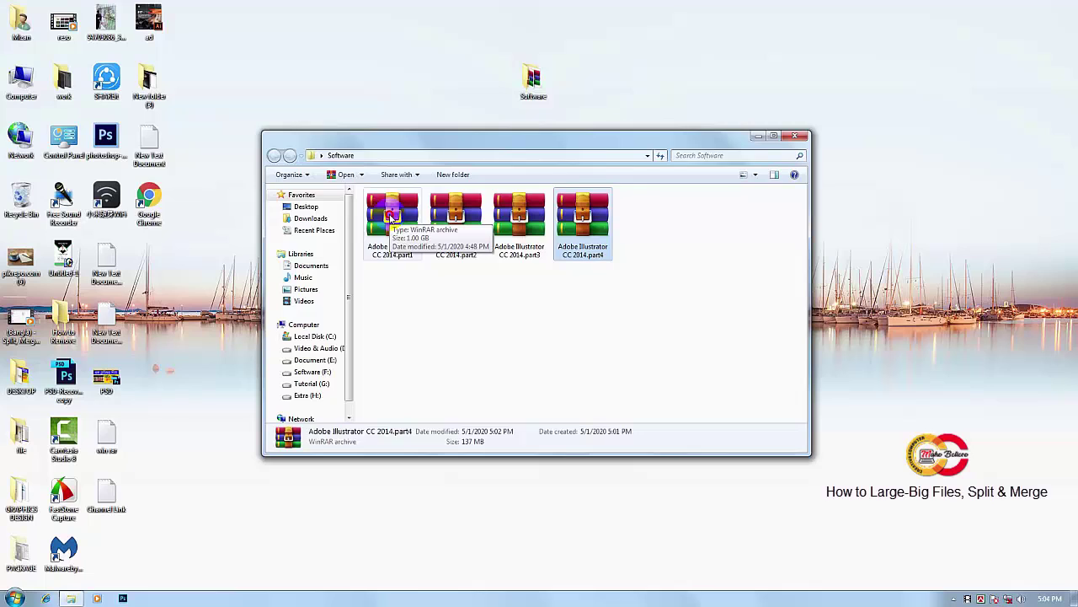
right_click(391, 216)
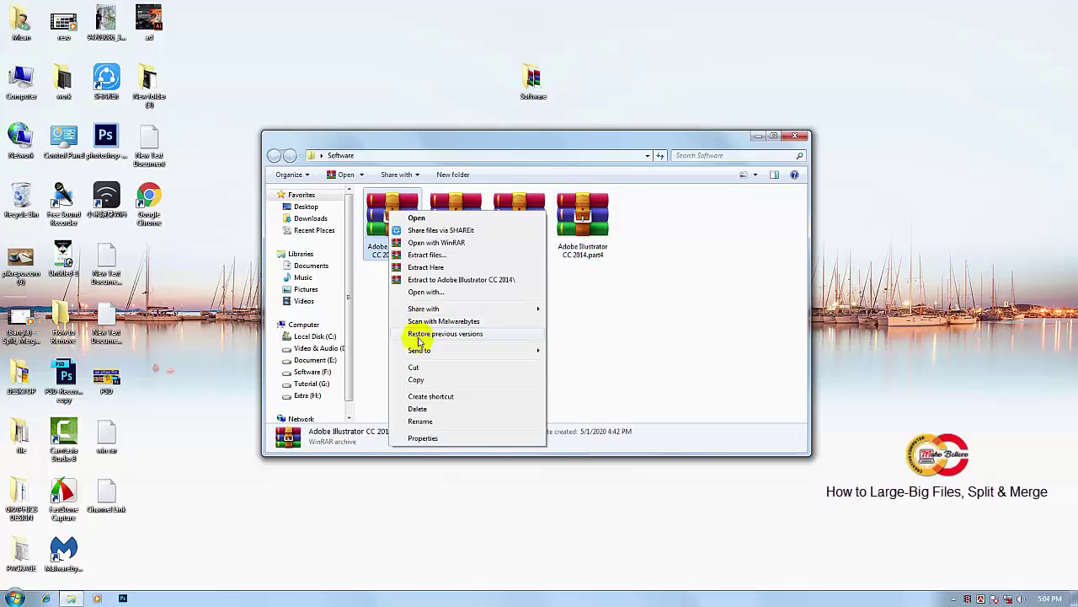
left_click(437, 268)
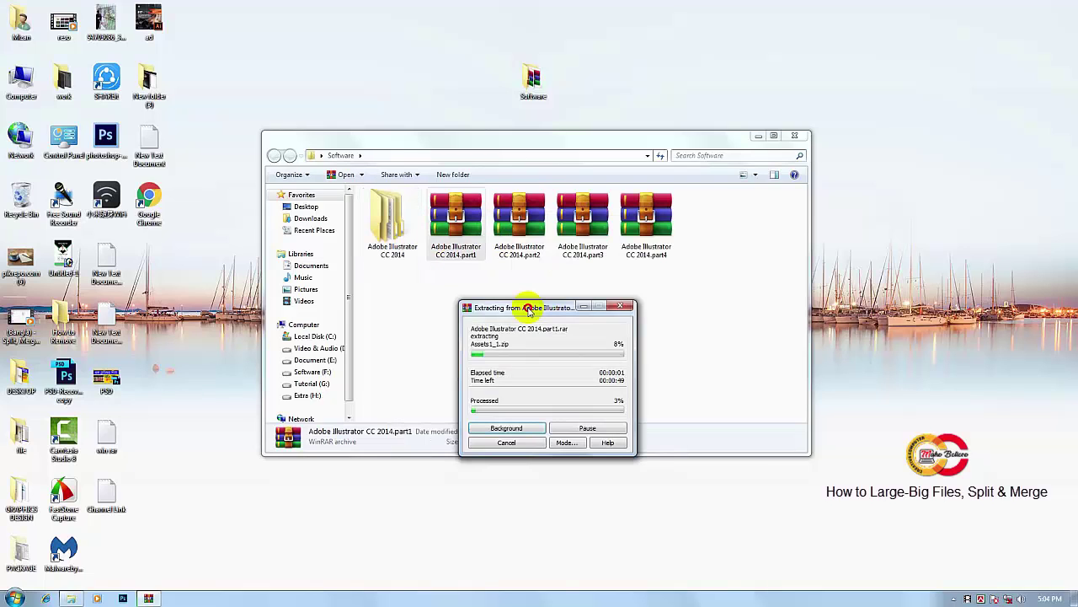
mouse_move(522, 307)
left_mouse_down()
mouse_move(545, 306)
mouse_move(529, 299)
left_mouse_up()
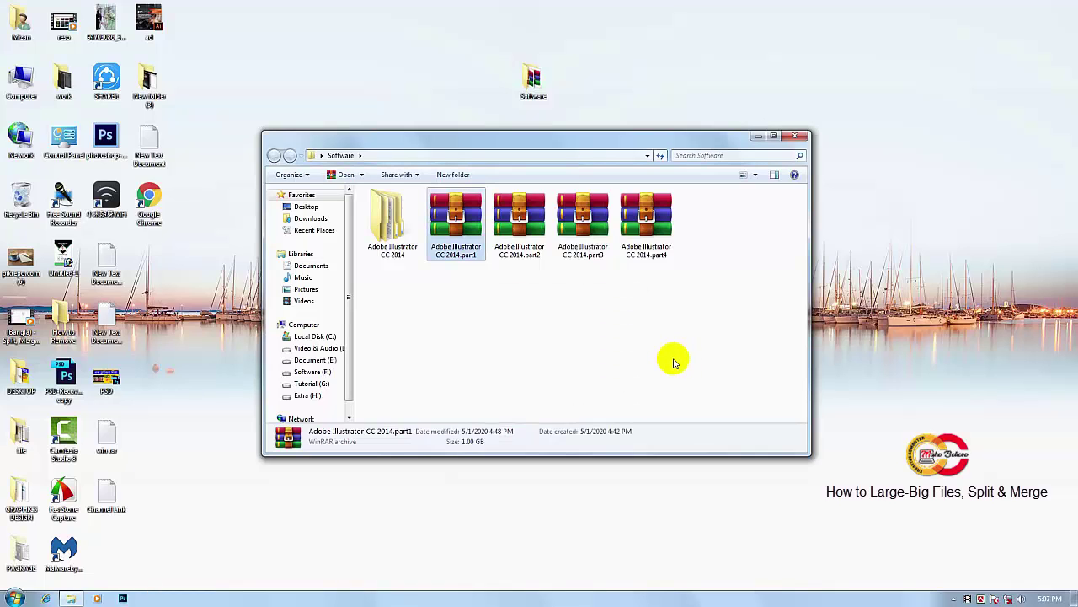
Step: Check the size and contents of the extracted Adobe Illustrator CC 2014 folder in its properties and close them
left_click(376, 211)
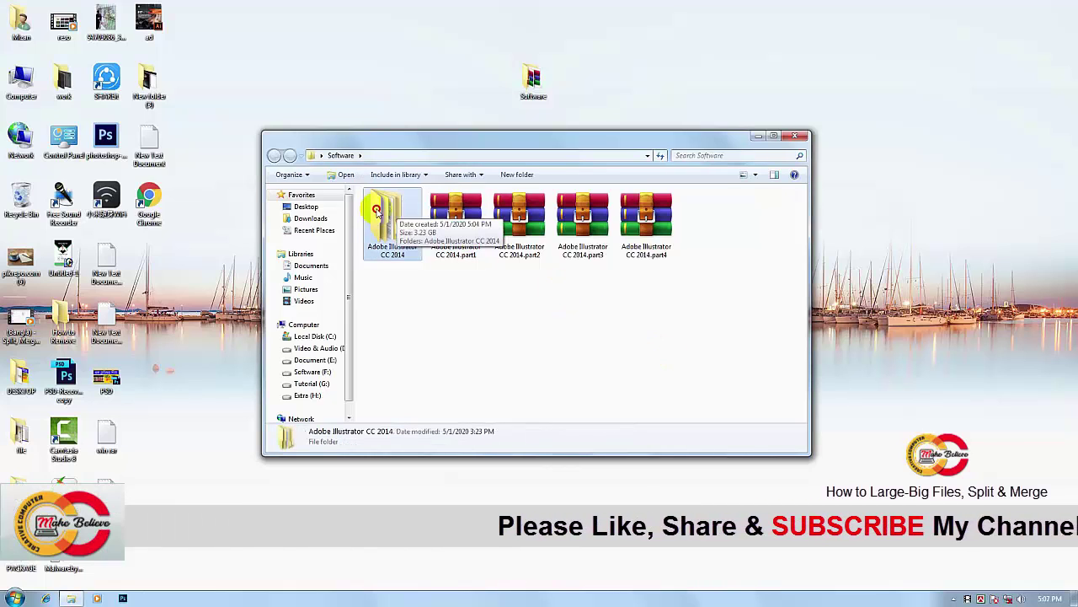
key("alt+Return")
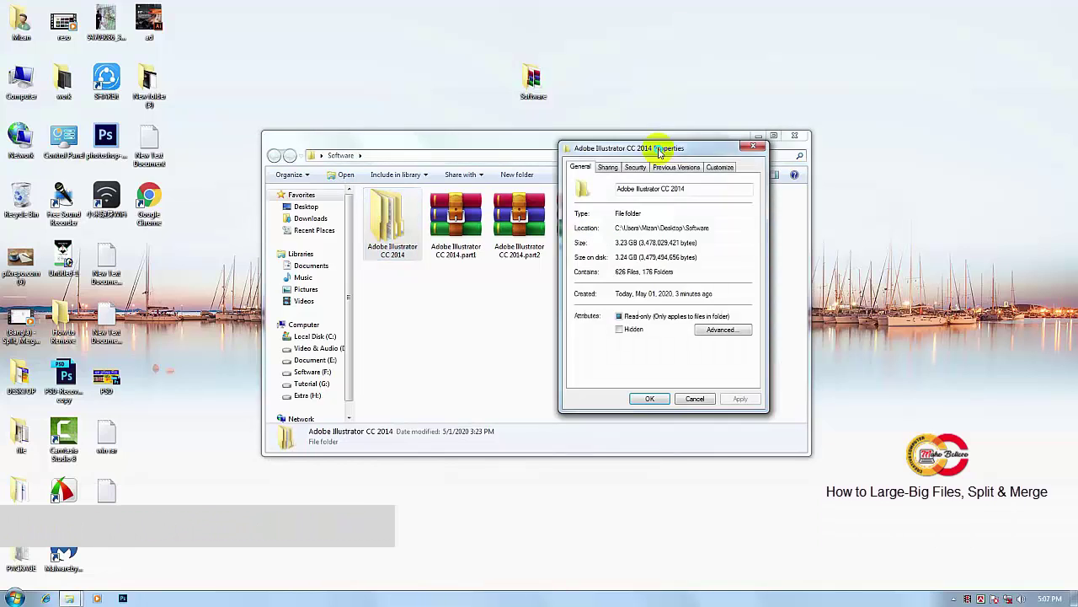
left_click_drag(659, 152, 706, 93)
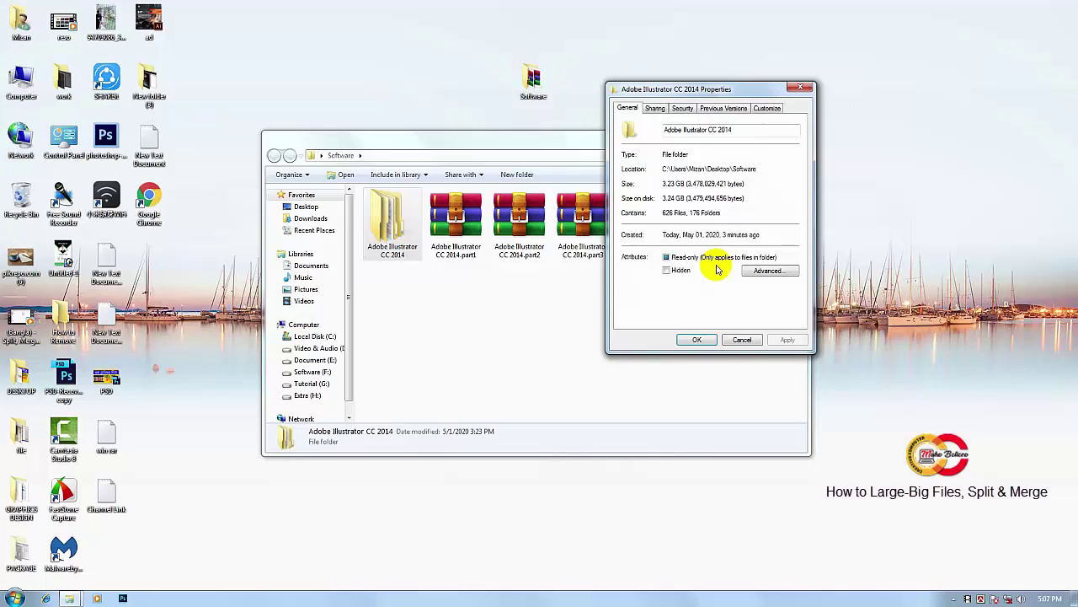
left_click(697, 339)
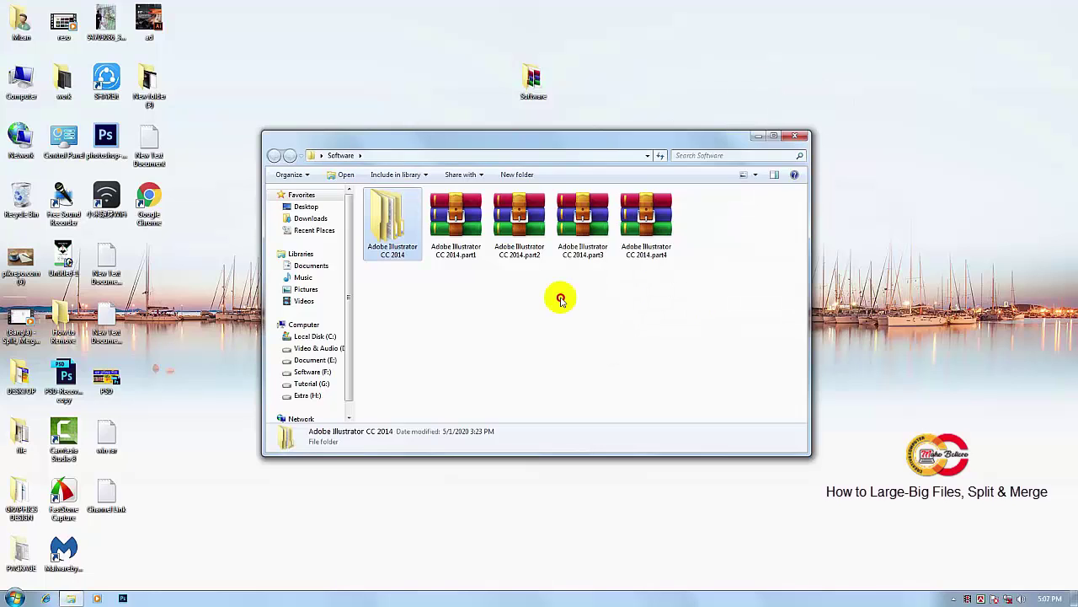